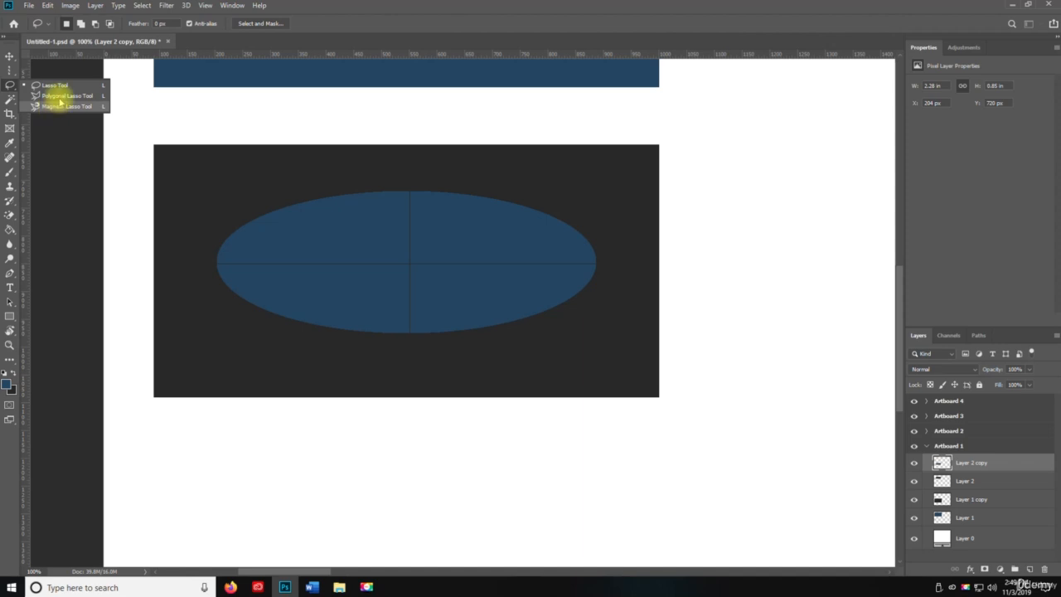
Step: Save the document and draw a freehand Lasso selection around the blue ellipse in the dark rectangle
left_click(28, 5)
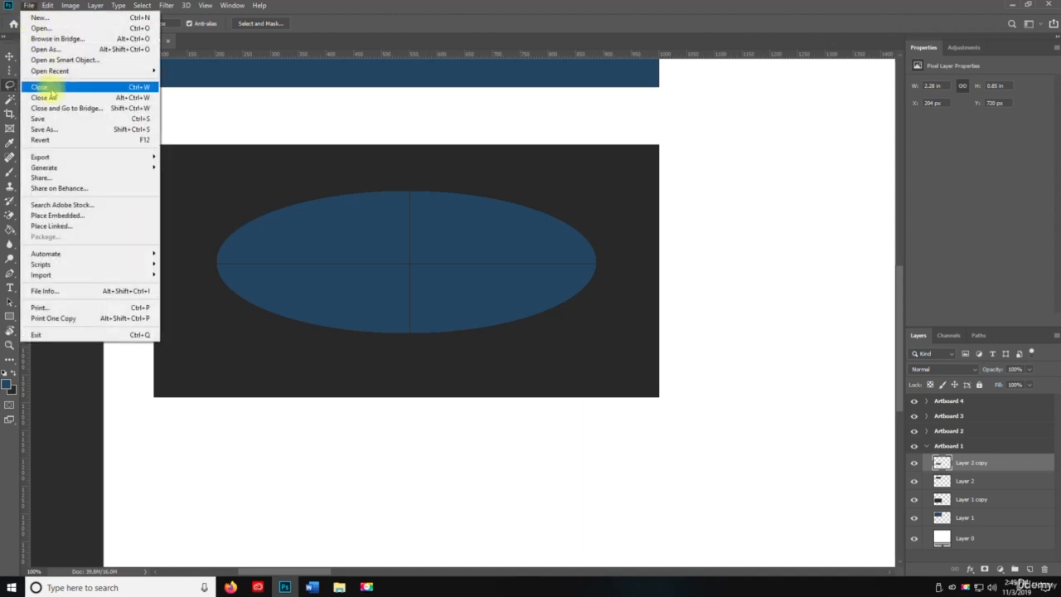
left_click(53, 119)
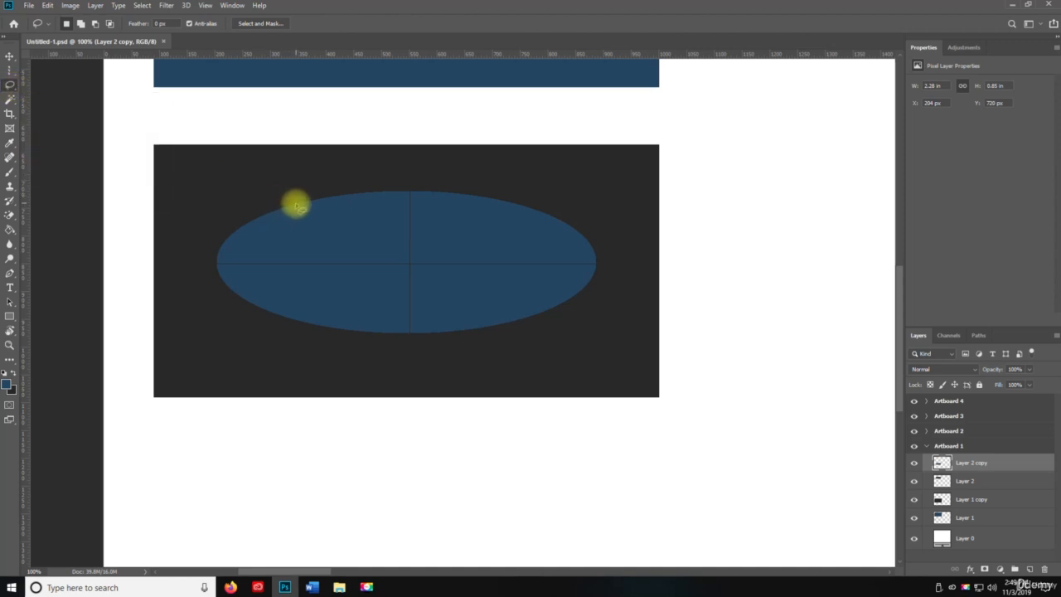
mouse_move(296, 205)
left_mouse_down()
mouse_move(255, 212)
mouse_move(211, 260)
mouse_move(209, 291)
mouse_move(236, 326)
mouse_move(289, 358)
mouse_move(360, 375)
mouse_move(501, 382)
mouse_move(613, 318)
mouse_move(643, 254)
mouse_move(602, 200)
mouse_move(365, 193)
mouse_move(313, 203)
left_mouse_up()
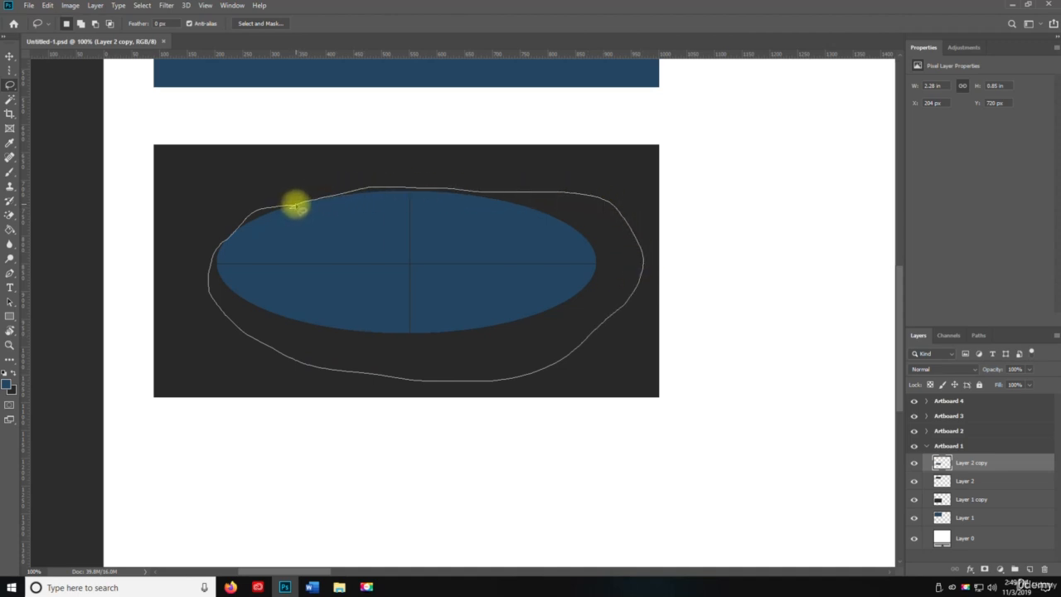
left_click_drag(296, 205, 296, 204)
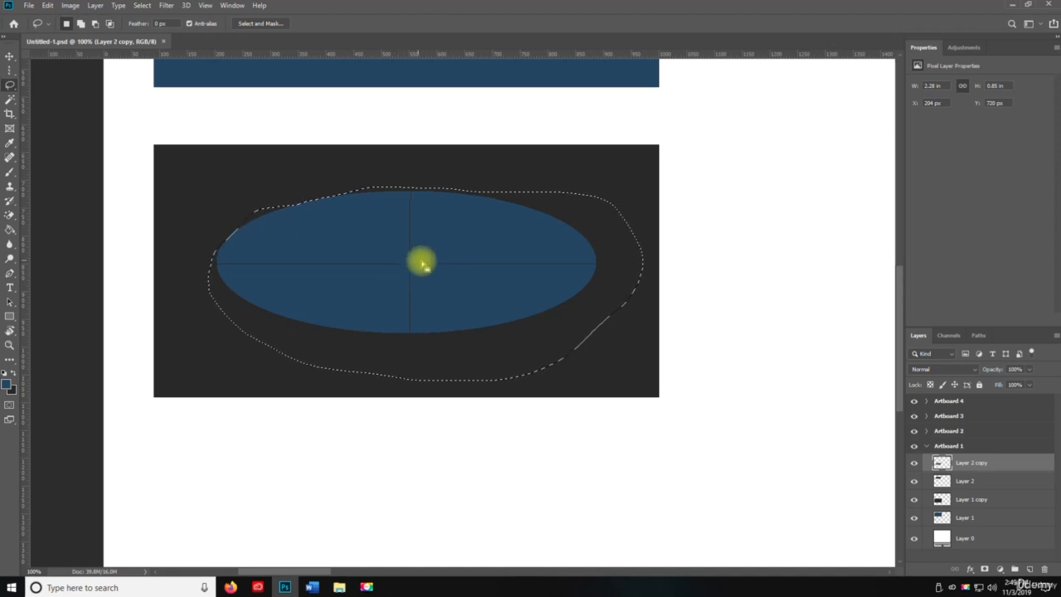
Step: Hide and reshow Layer 2 copy, try deleting the lassoed ellipse, and undo the deletion
left_click(912, 464)
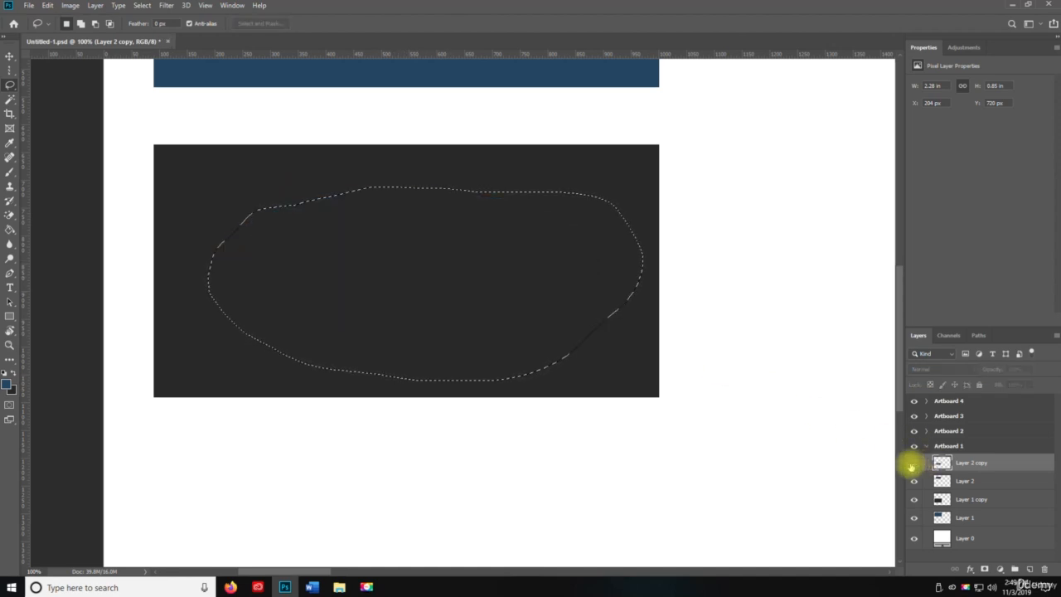
left_click(913, 464)
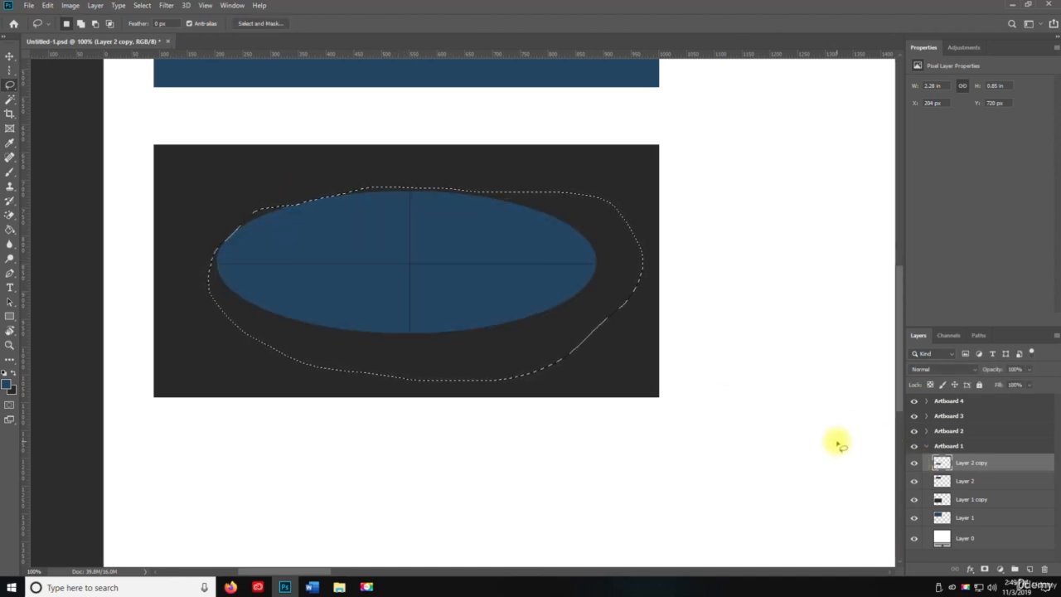
key("Delete")
key("ctrl+z")
Step: Cut the lassoed blue ellipse, paste it onto a new layer, and move it back over the dark rectangle
key("ctrl+c")
key("ctrl+x")
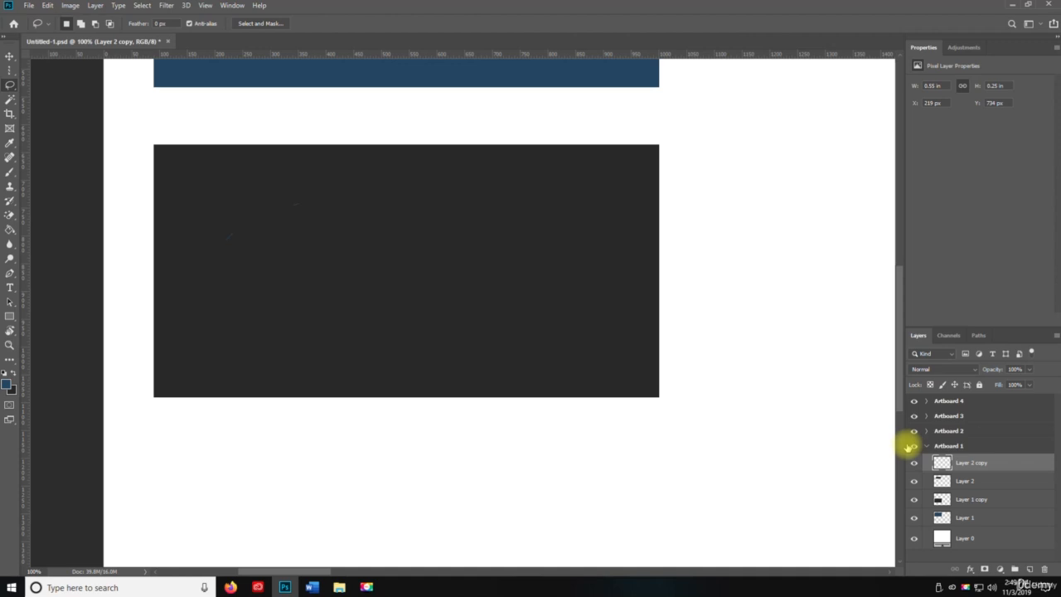
key("ctrl+shift+n")
key("Return")
key("ctrl+v")
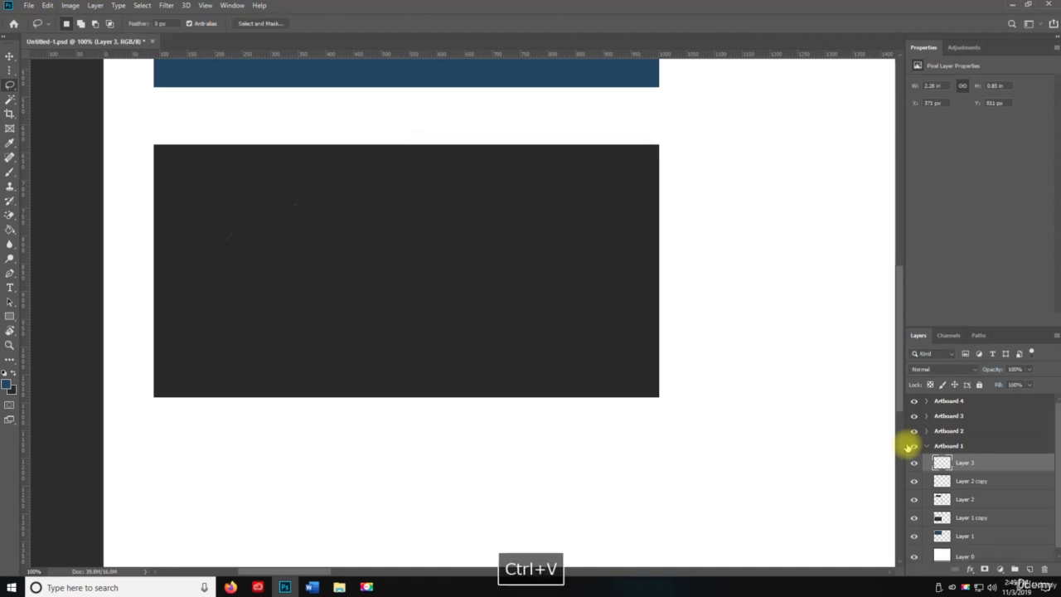
key("v")
left_click_drag(588, 323, 480, 279)
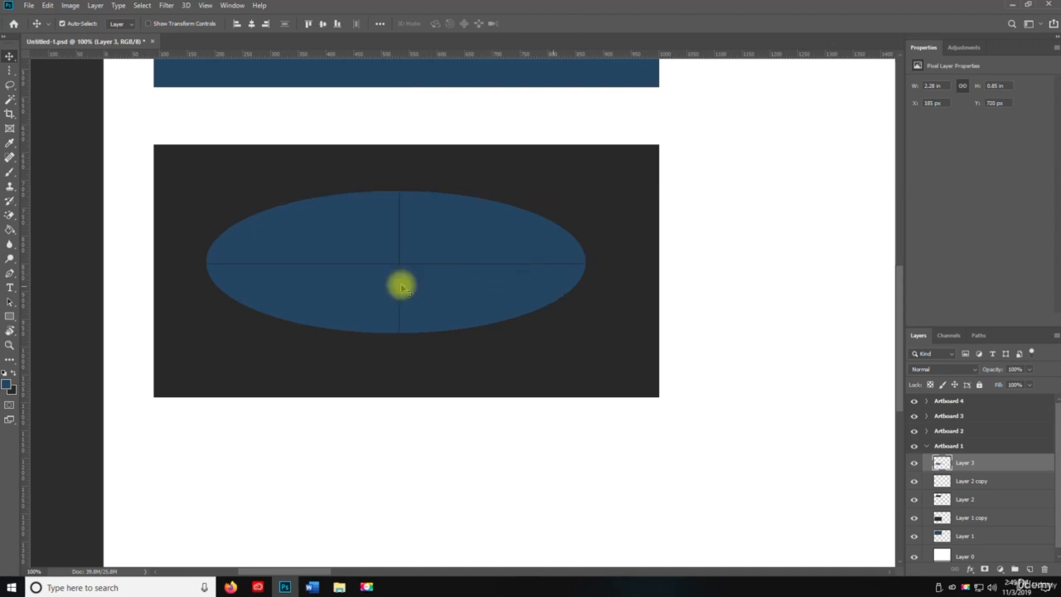
Step: Draw a loose freehand Lasso selection around the repositioned blue ellipse and clear it
left_click(10, 84)
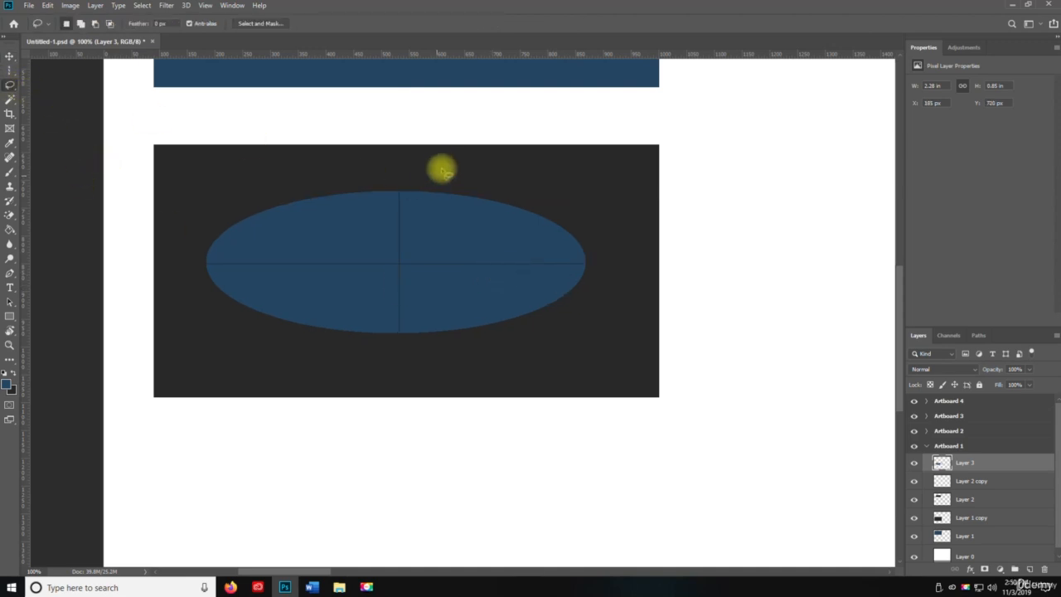
mouse_move(442, 170)
left_mouse_down()
mouse_move(218, 168)
mouse_move(441, 403)
mouse_move(379, 136)
mouse_move(301, 185)
left_mouse_up()
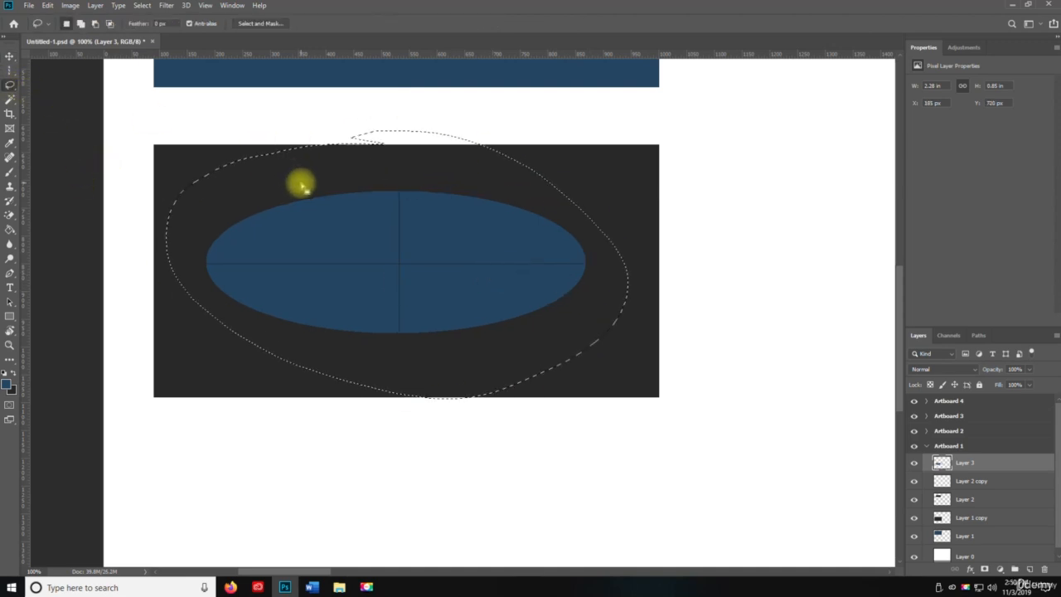
key("ctrl+d")
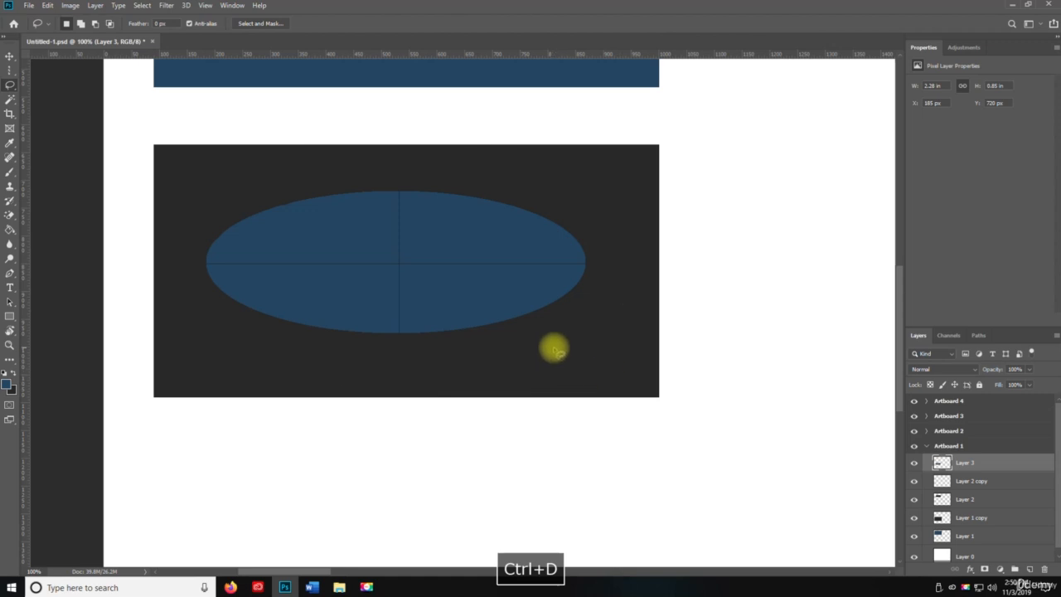
Step: Draw a large freehand Lasso selection around both rectangles on Artboard 1 and deselect it
left_click(554, 349, "alt")
left_click_drag(427, 297, 381, 372)
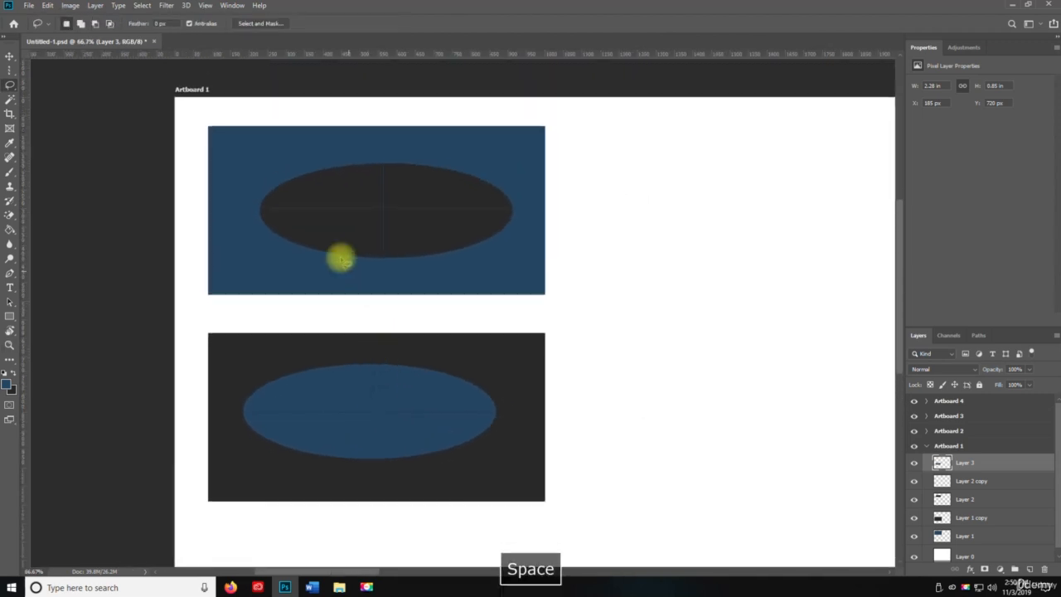
mouse_move(335, 109)
left_mouse_down()
mouse_move(343, 125)
mouse_move(144, 135)
mouse_move(144, 448)
mouse_move(637, 527)
mouse_move(544, 104)
mouse_move(352, 98)
left_mouse_up()
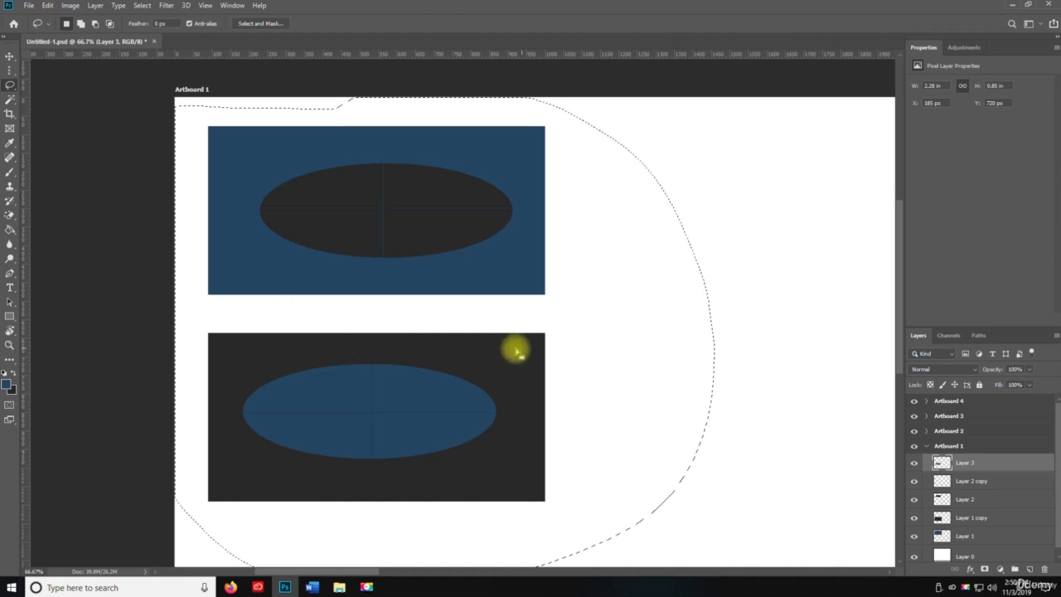
key("ctrl+d")
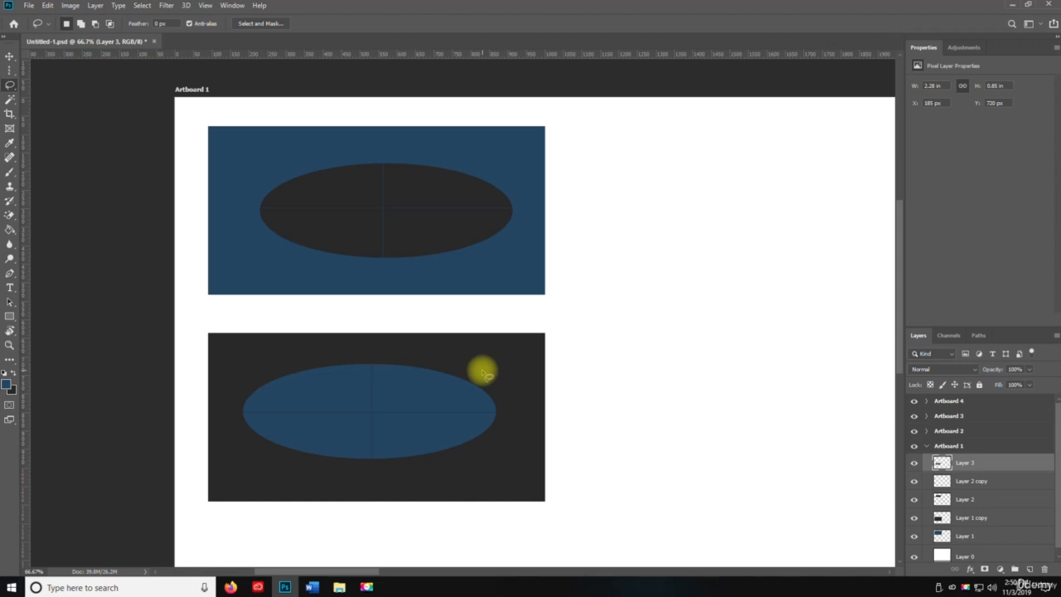
Step: Select a straight-edged area across the right-hand portions of both rectangles and the adjoining white space with the Polygonal Lasso Tool
left_click(9, 85)
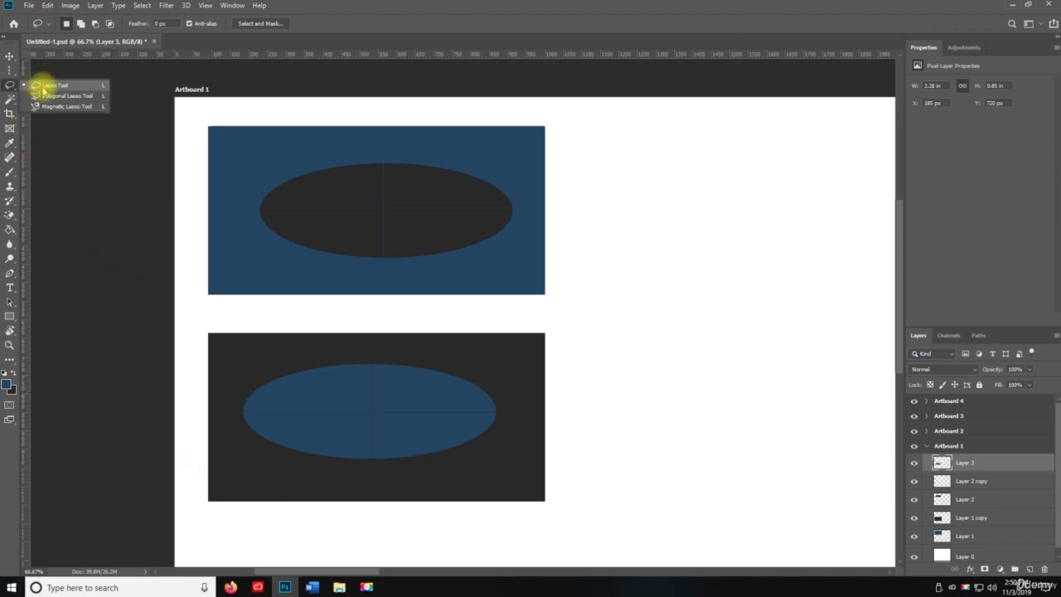
left_click(47, 97)
left_click(270, 127)
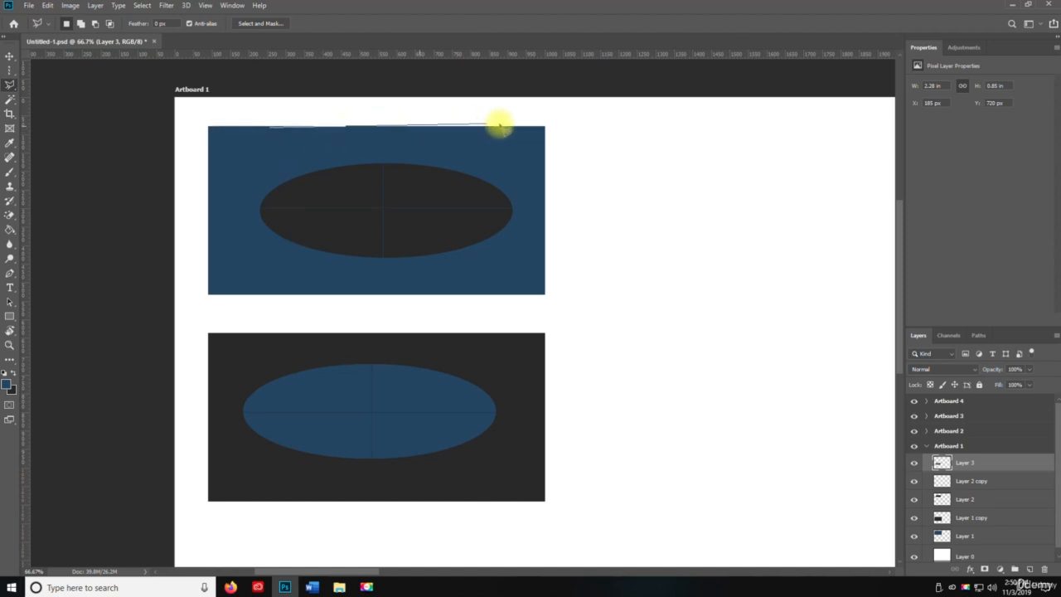
left_click(751, 128)
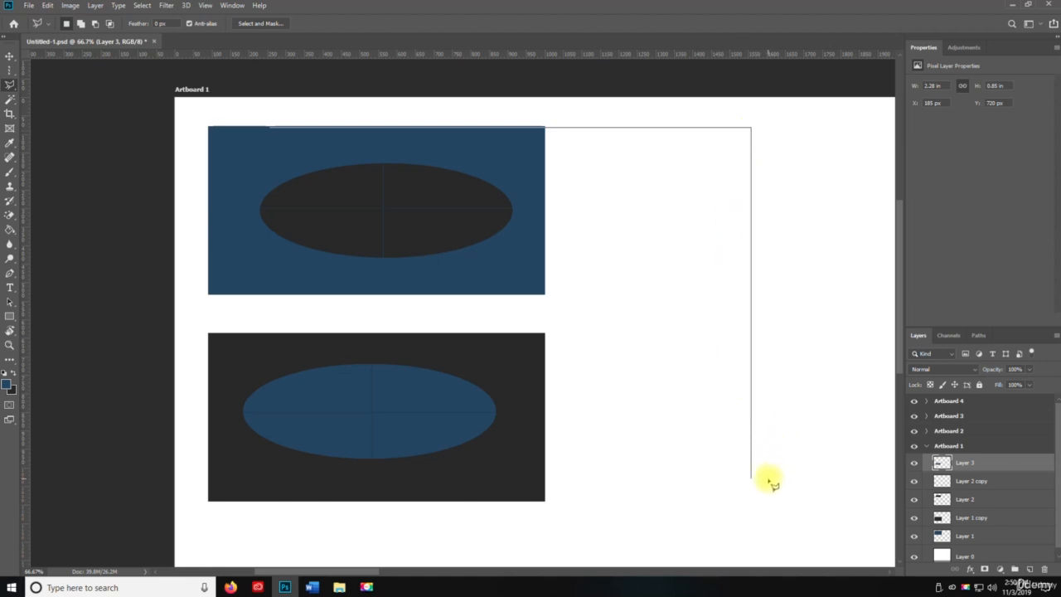
left_click(751, 478)
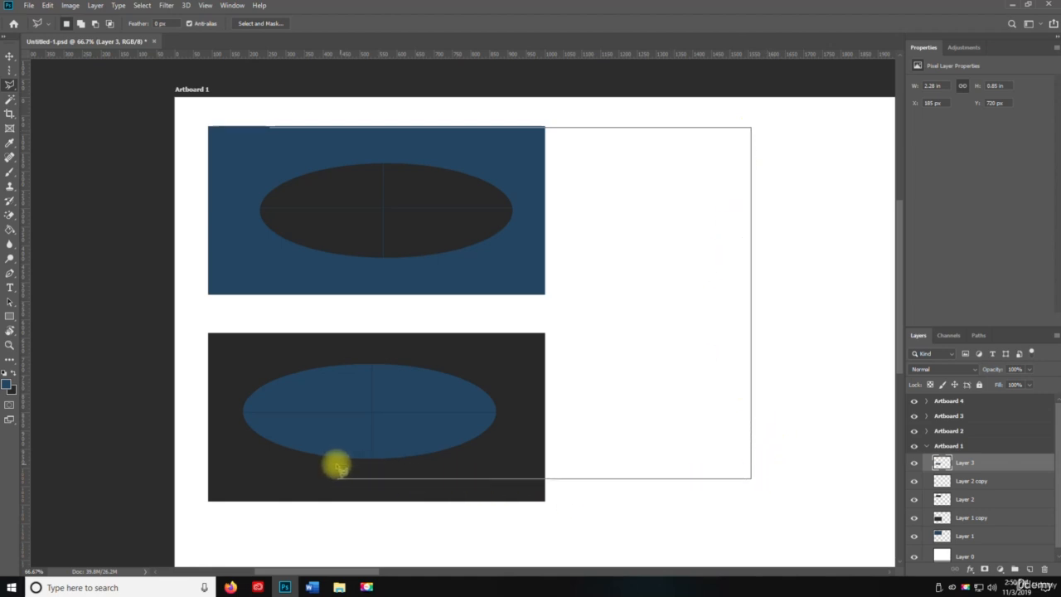
left_click(332, 474)
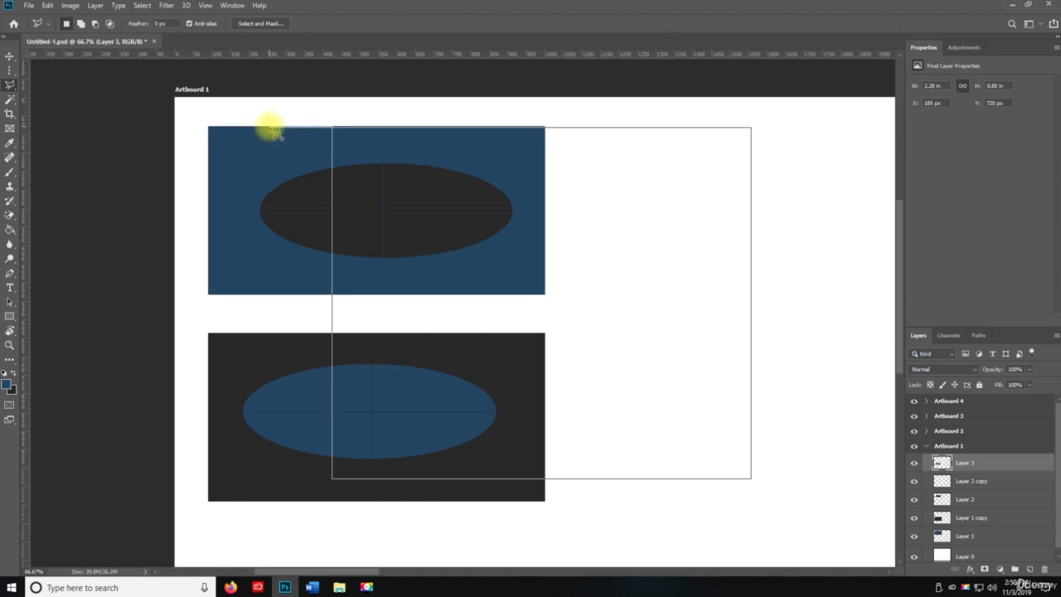
left_click(272, 130)
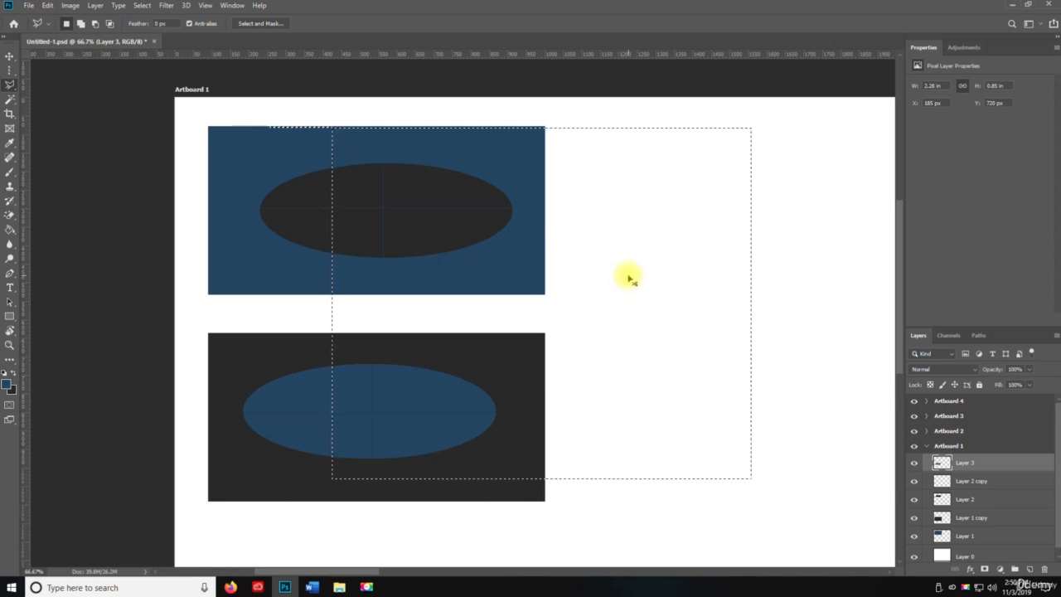
Step: Cut the selected part of the blue ellipse, paste it as a separate layer, and realign it with the remaining piece
key("ctrl+c")
key("ctrl+x")
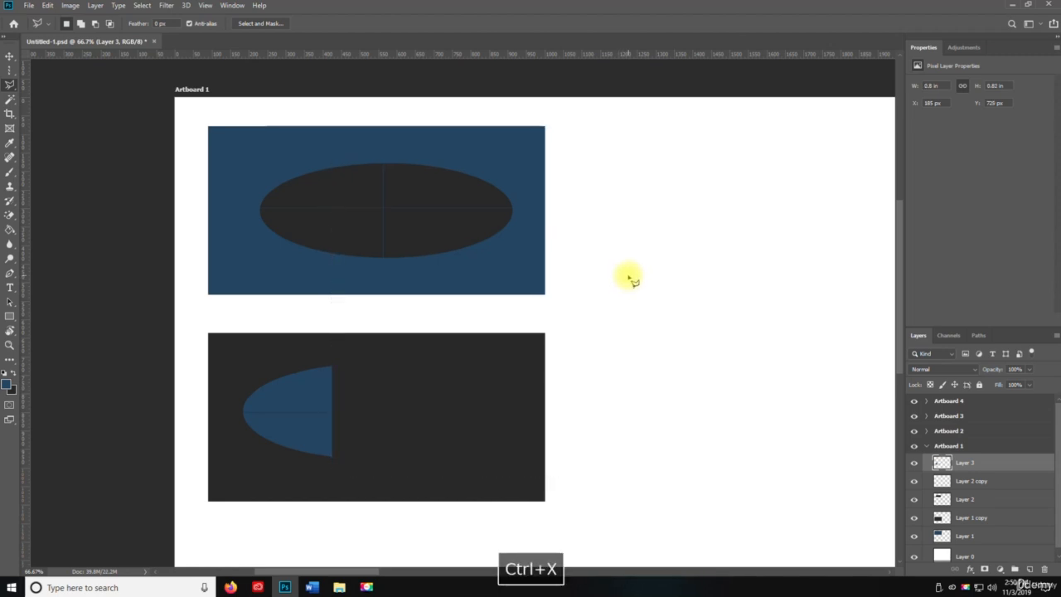
left_click(913, 462)
left_click(914, 462)
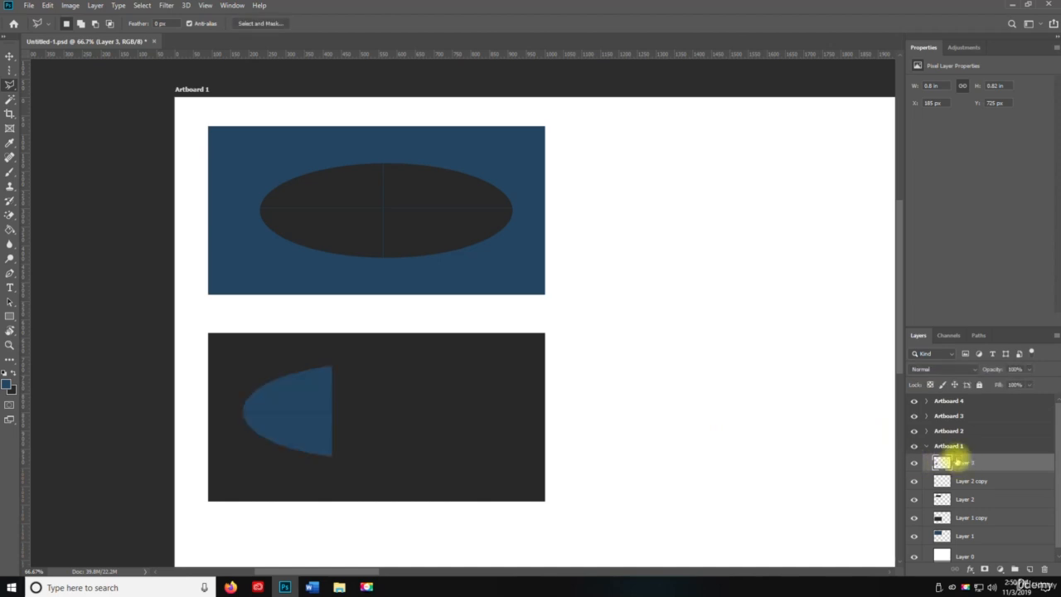
key("ctrl+v")
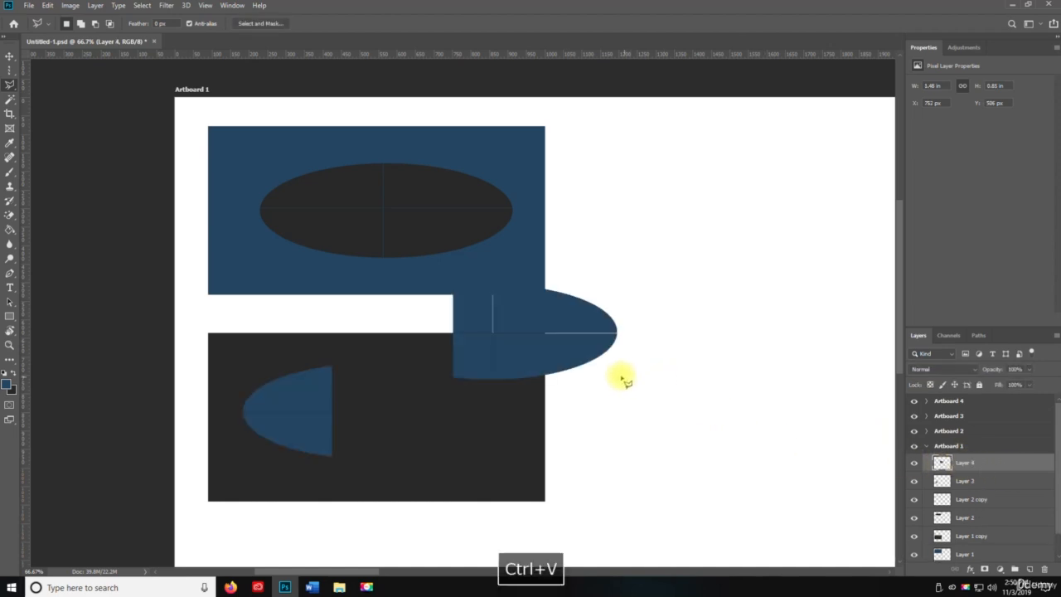
key("v")
left_click_drag(554, 337, 420, 405)
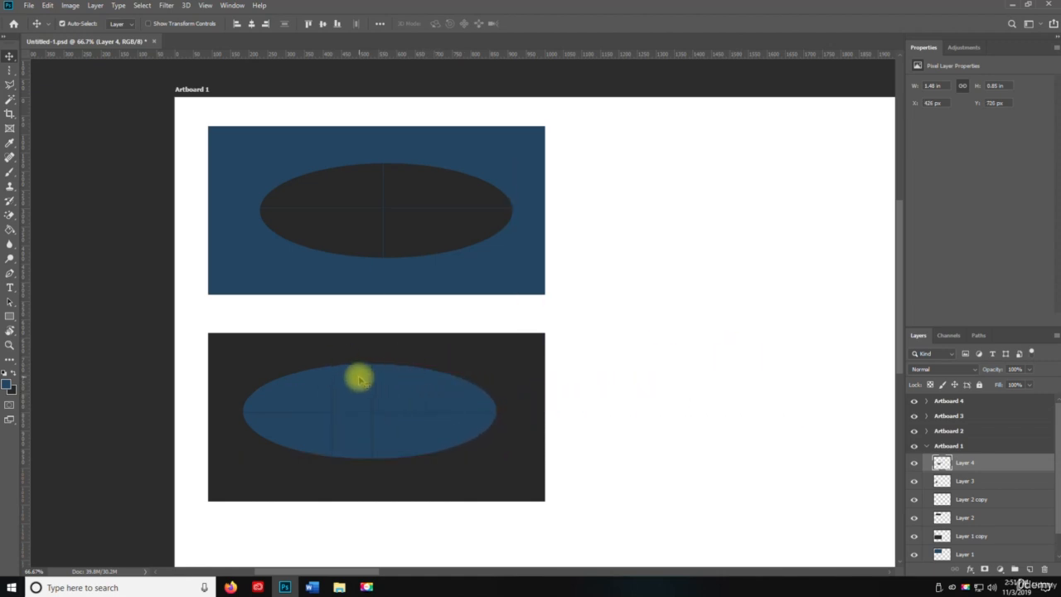
key("Left")
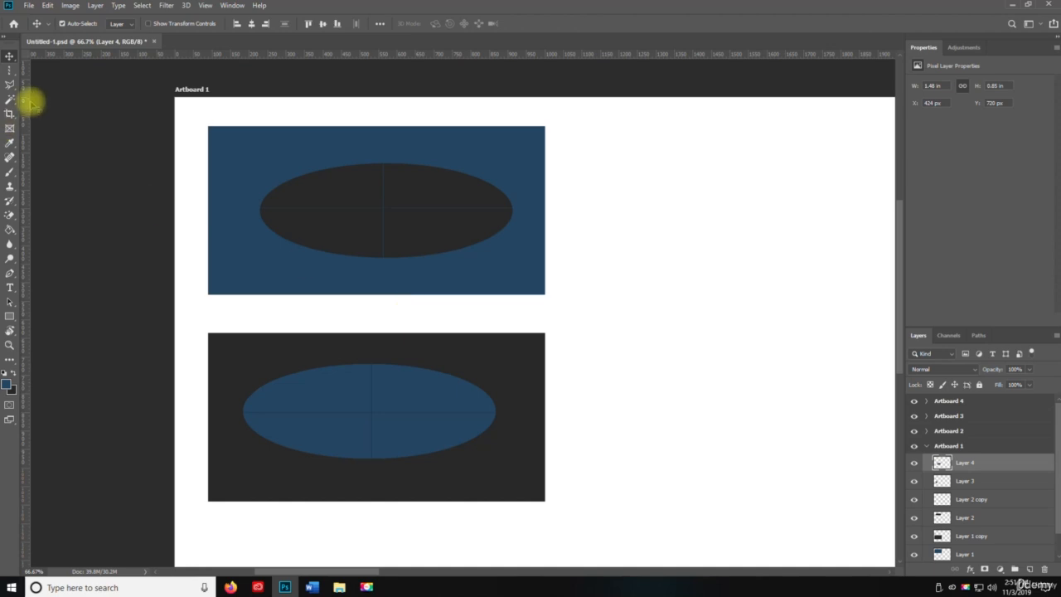
Step: Outline the blue rectangle and an irregular area reaching across the dark rectangle with the Polygonal Lasso, and clear the selection
left_click(10, 84)
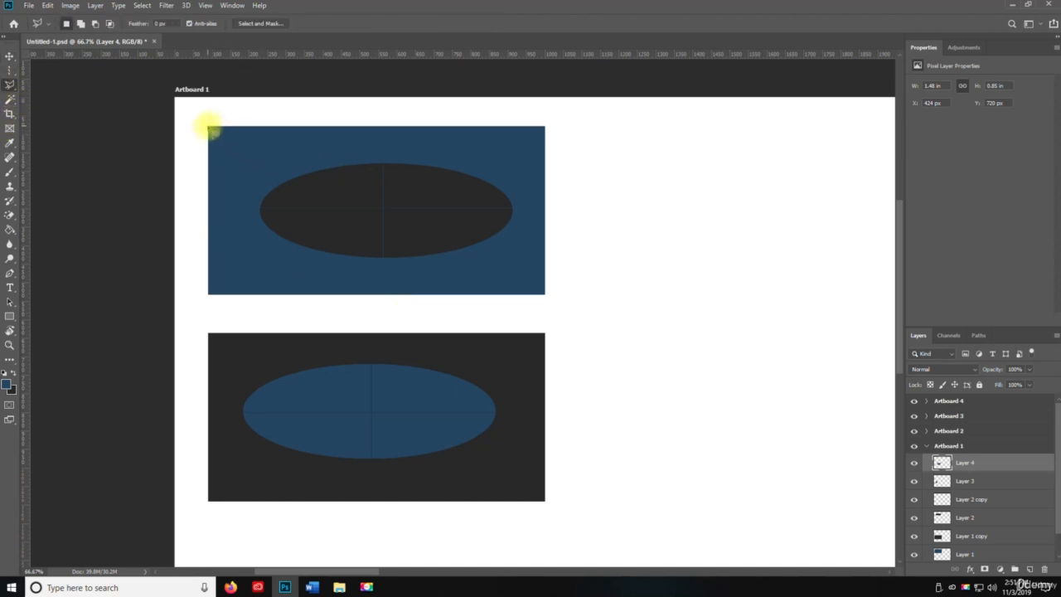
left_click(212, 130)
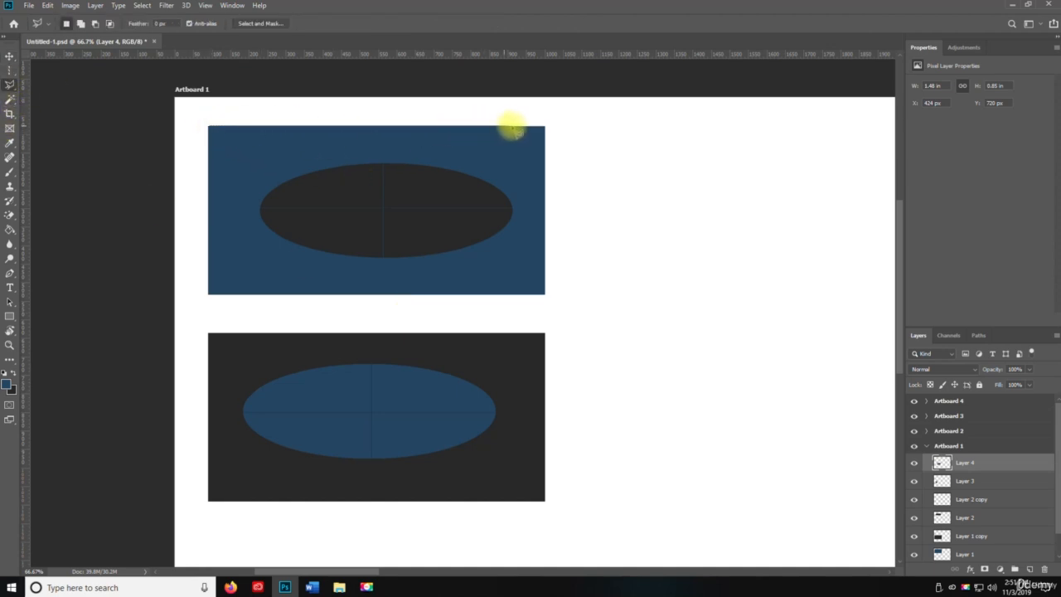
left_click(546, 128)
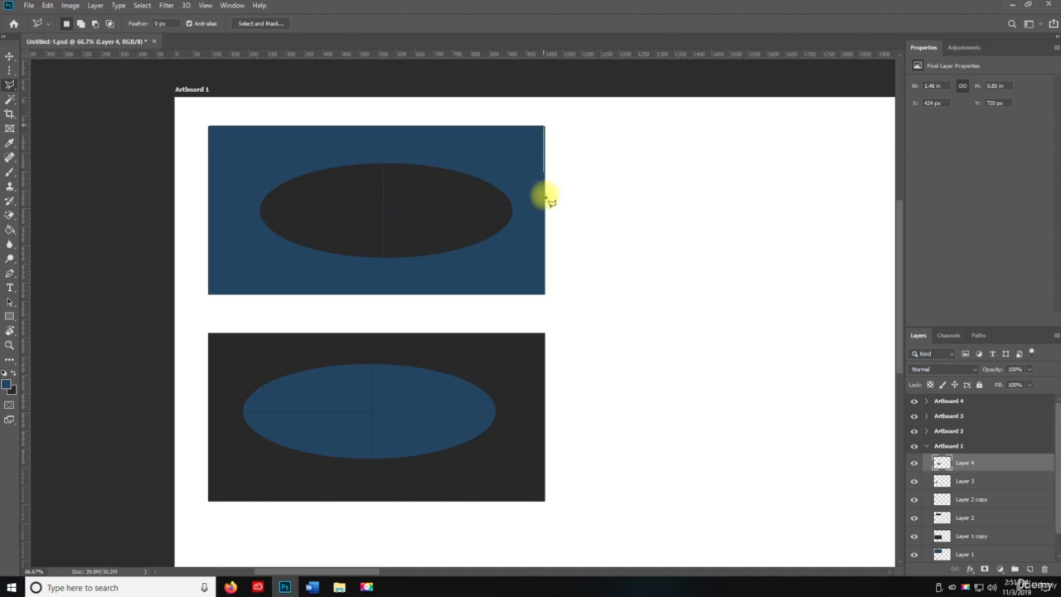
left_click(545, 295)
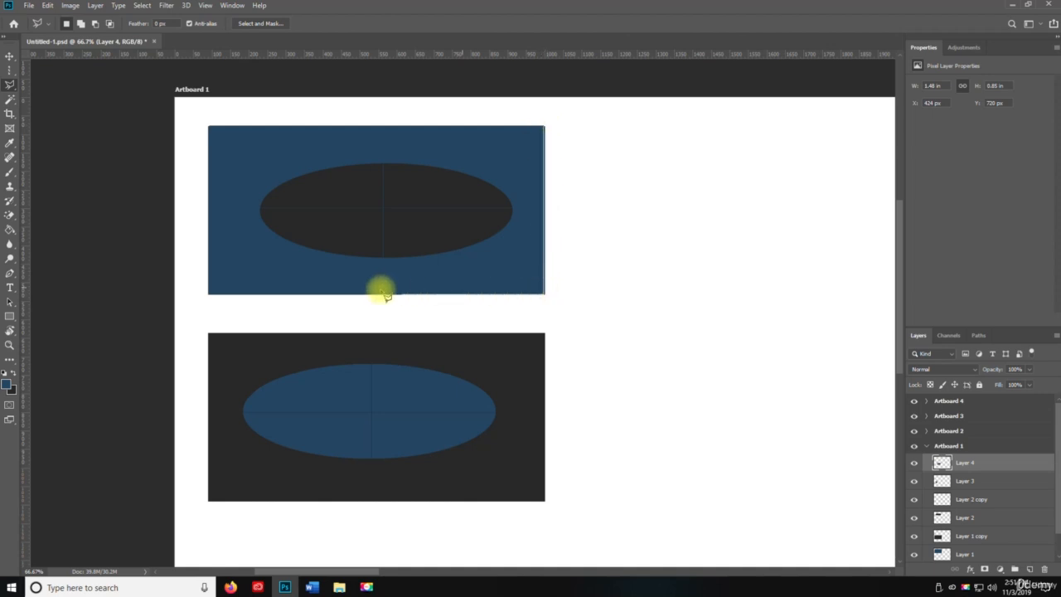
left_click(209, 295)
left_click(453, 500)
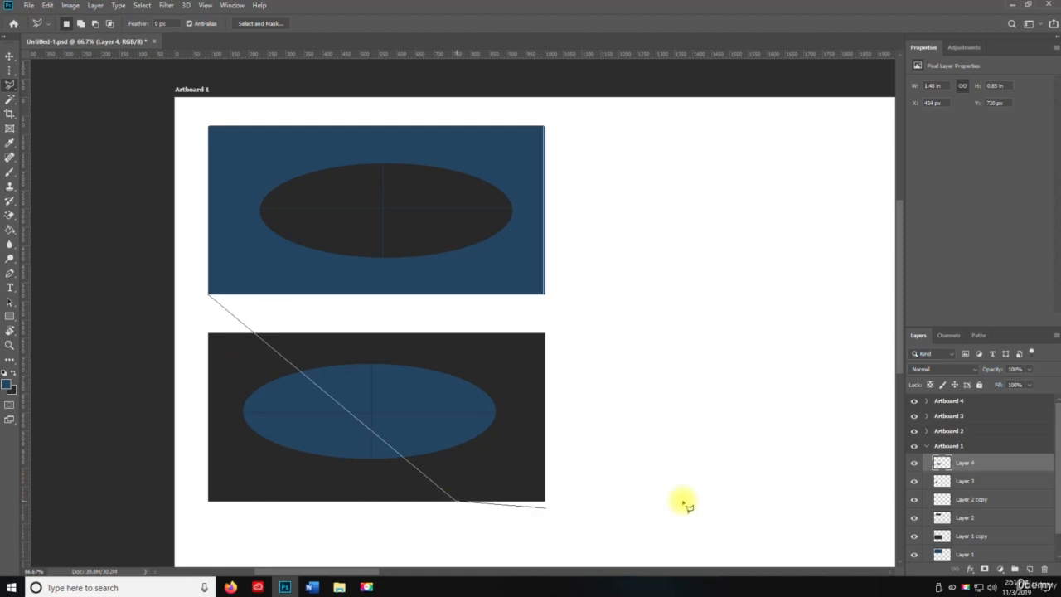
left_click(785, 438)
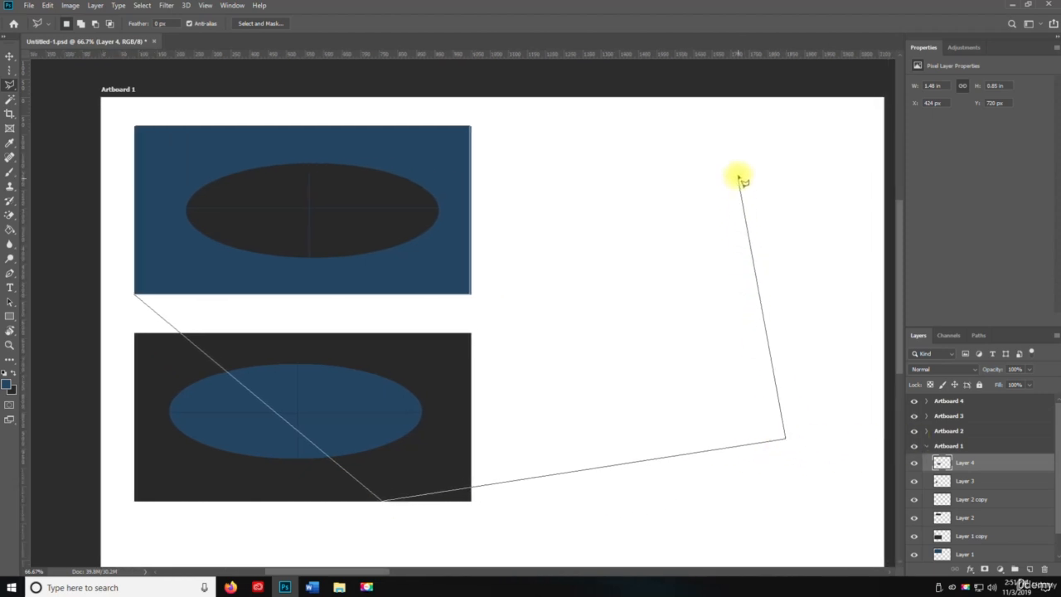
left_click(377, 109)
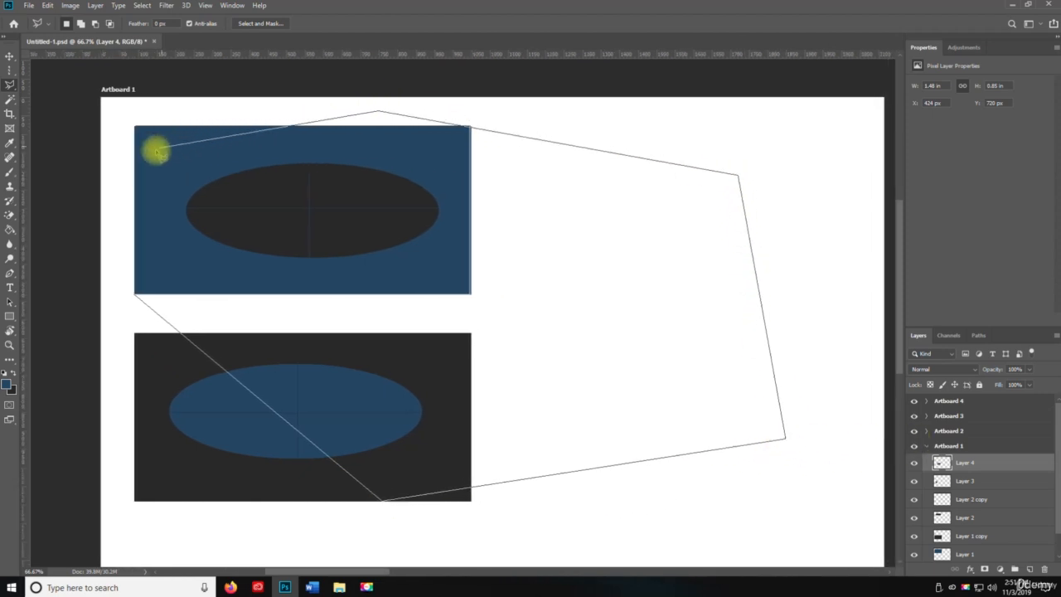
left_click(141, 131)
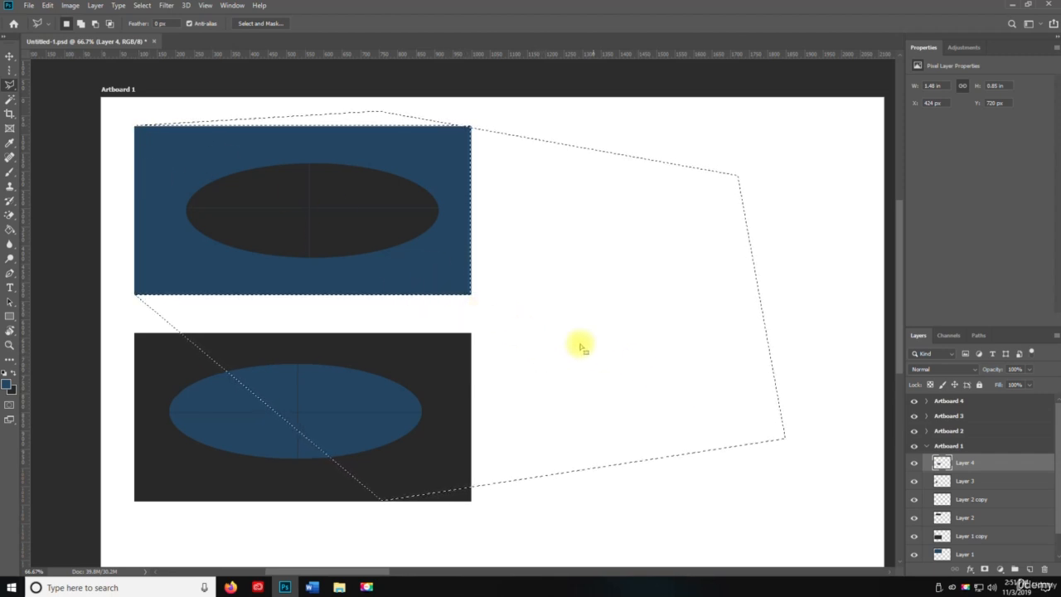
key("ctrl+d")
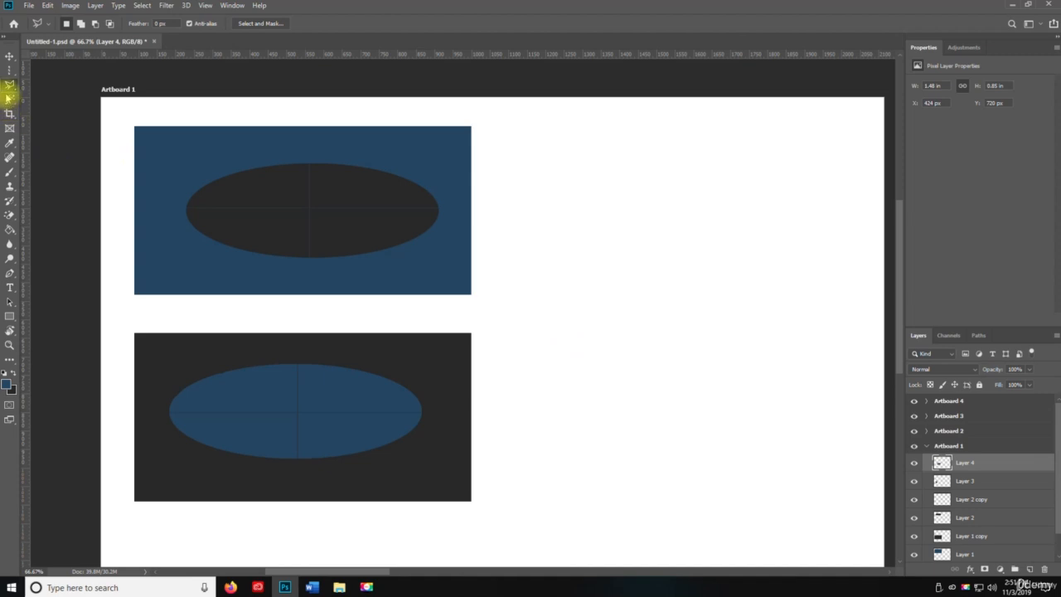
Step: Outline a large irregular area across both rectangles, the blue ellipse and the adjoining white space with the Polygonal Lasso, and deselect it
left_click(502, 196)
key("ctrl+d")
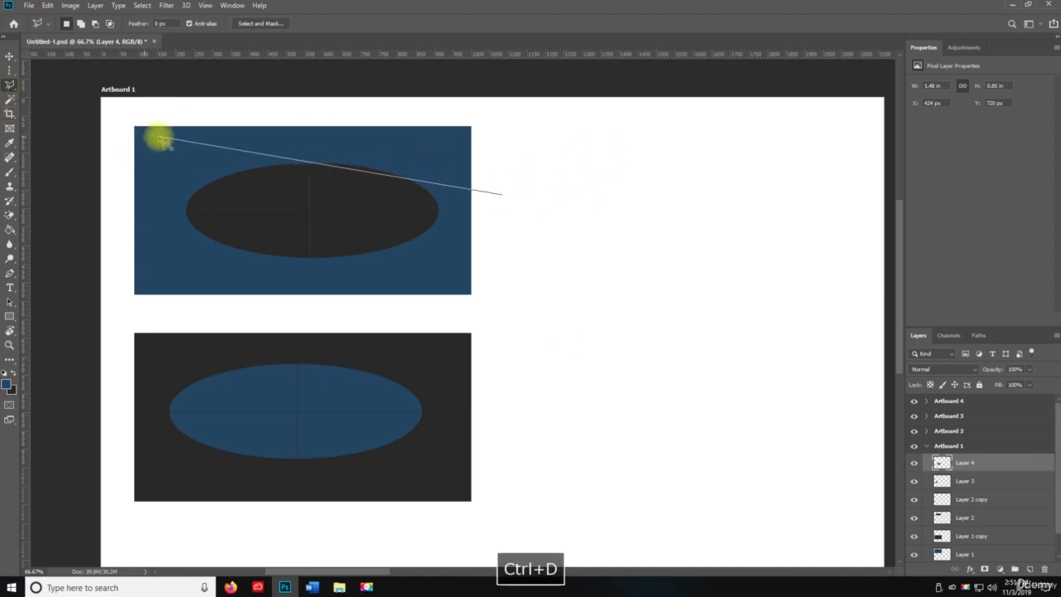
left_click(330, 292)
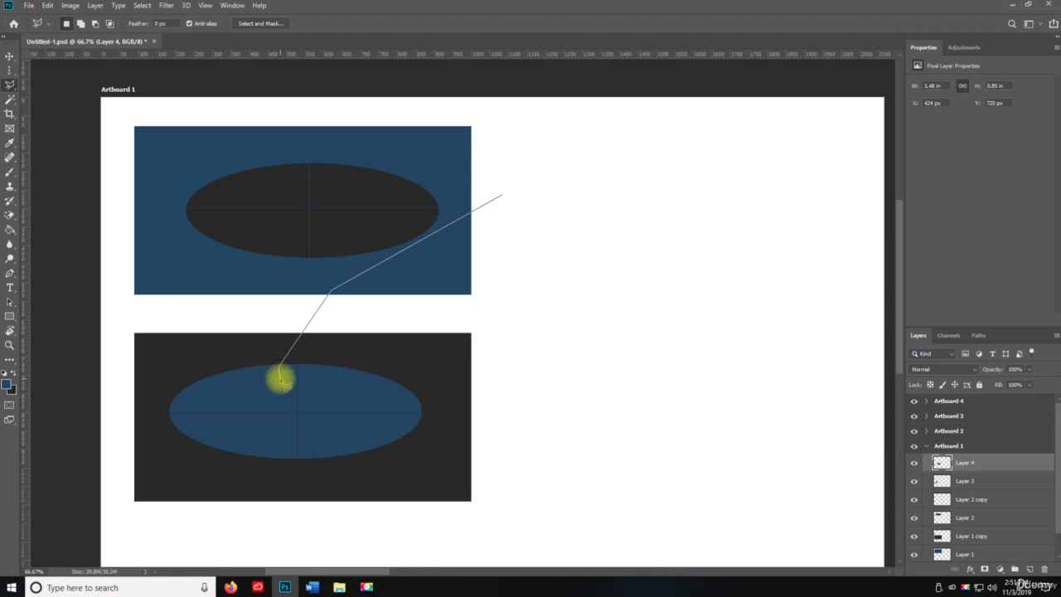
left_click(279, 366)
left_click(286, 464)
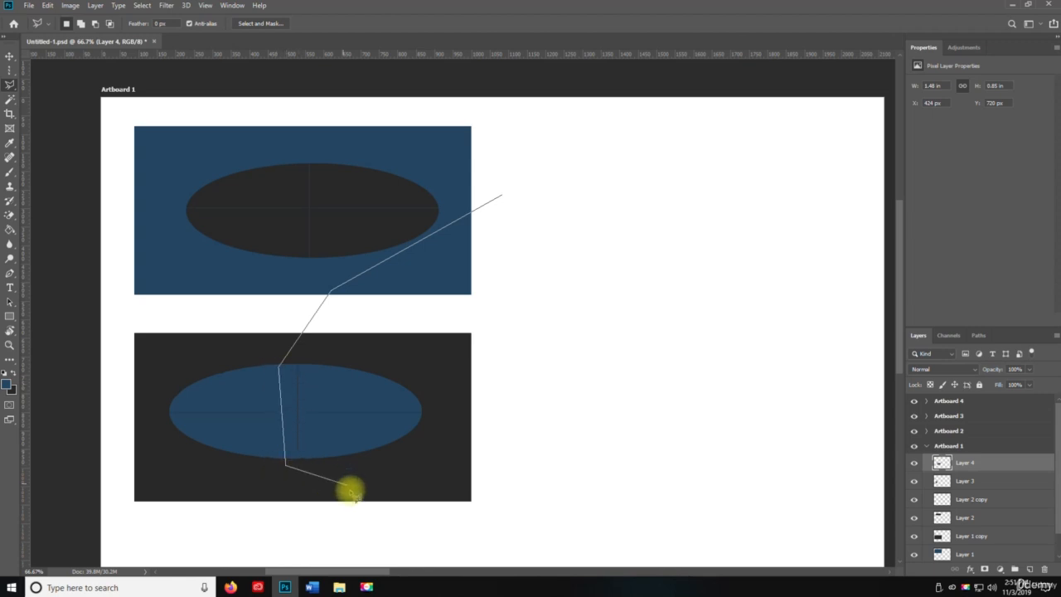
left_click(413, 521)
left_click(569, 521)
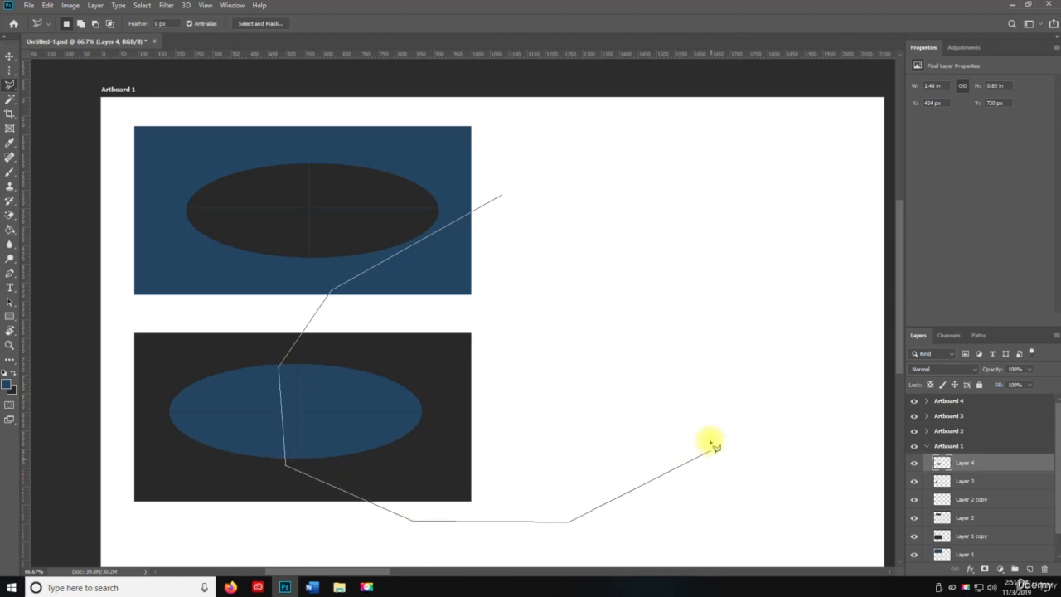
left_click(693, 418)
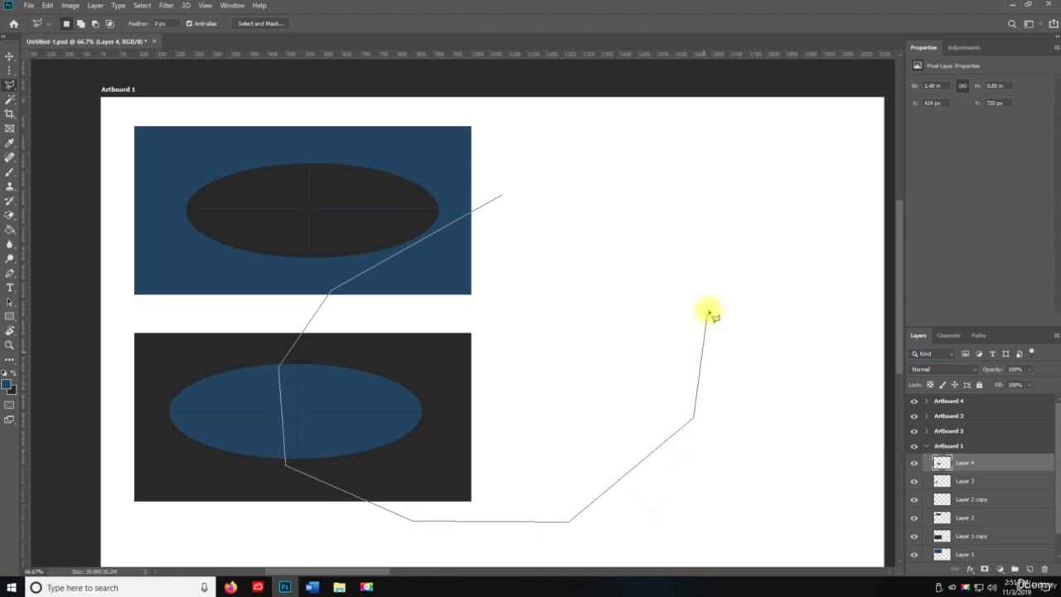
left_click(503, 199)
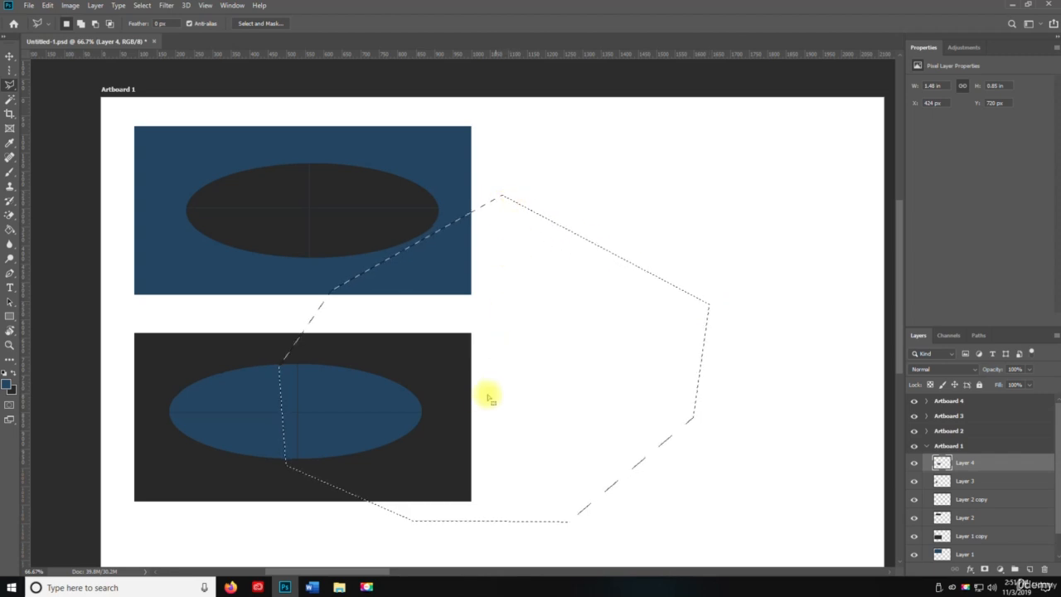
key("ctrl+d")
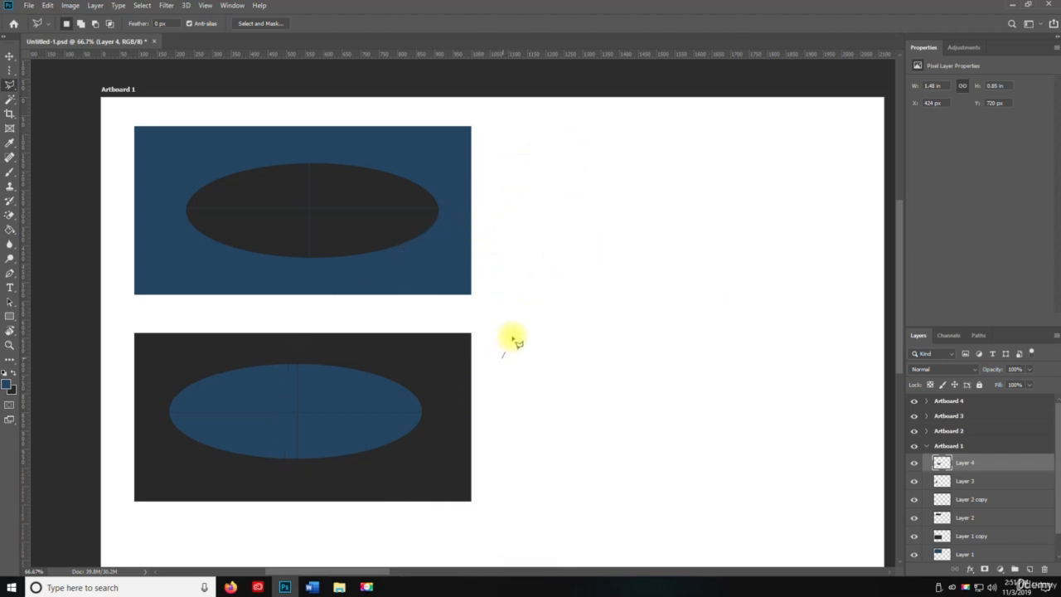
Step: Select a triangular area in the white space beside the rectangles with the Polygonal Lasso and clear the selection
left_click(627, 152)
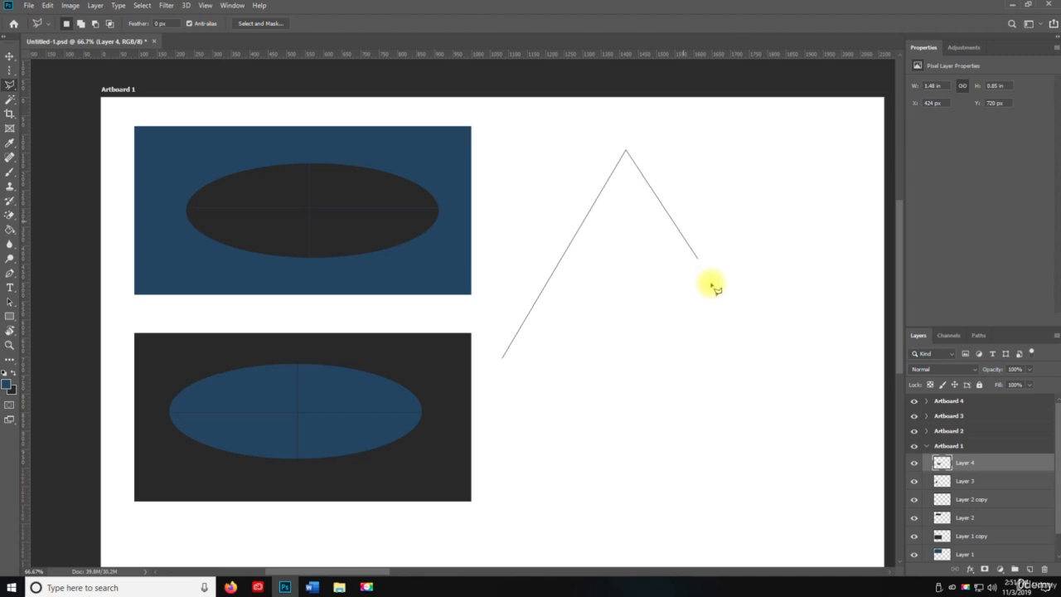
left_click(763, 374)
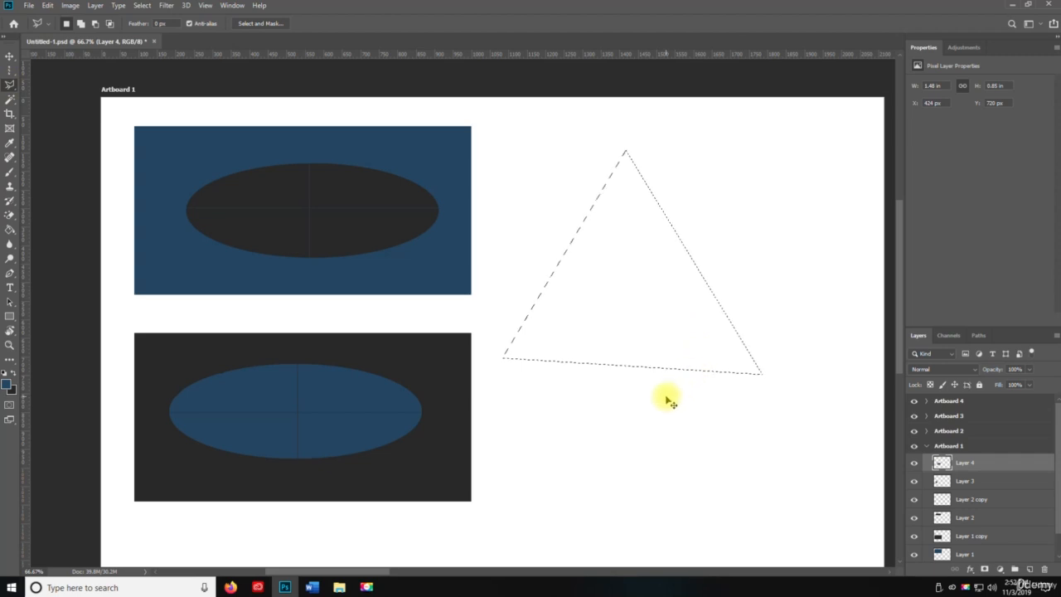
key("ctrl+d")
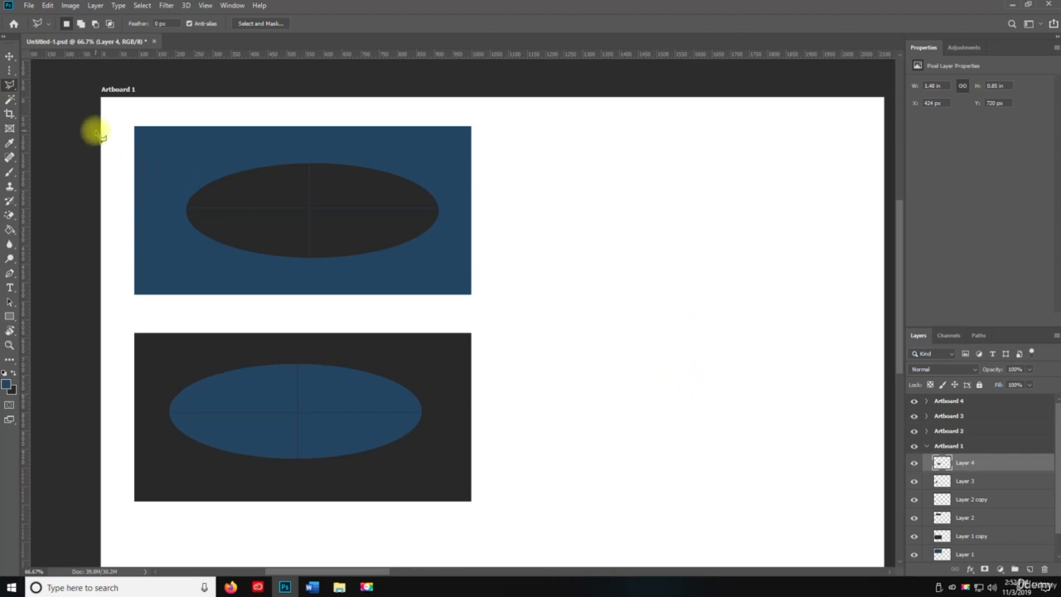
Step: Trace the blue rectangle's outline and the dark ellipse inside it with the Magnetic Lasso Tool, clearing each selection
right_click(9, 84)
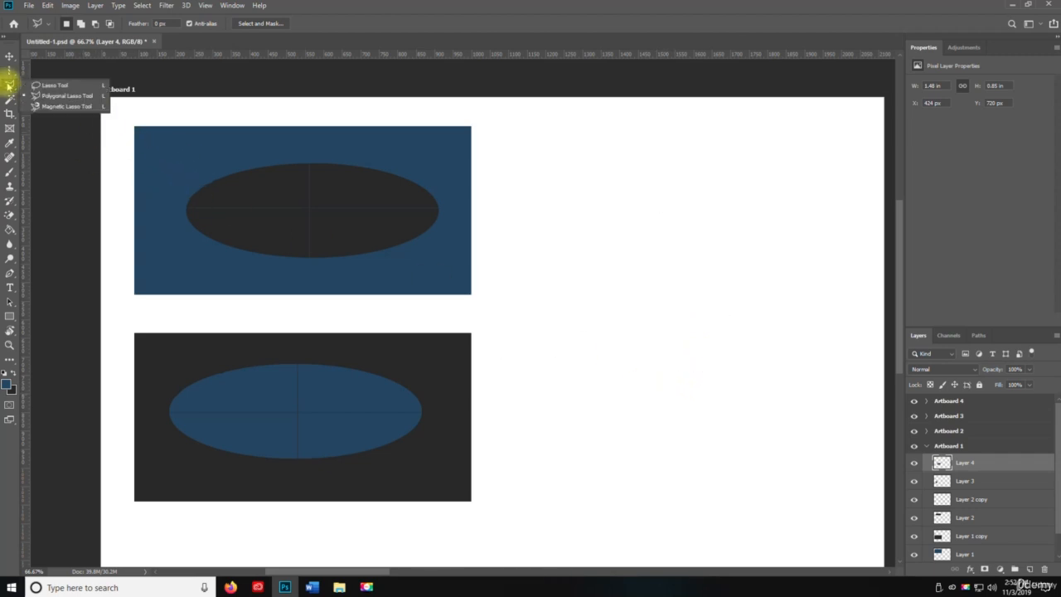
left_click(57, 109)
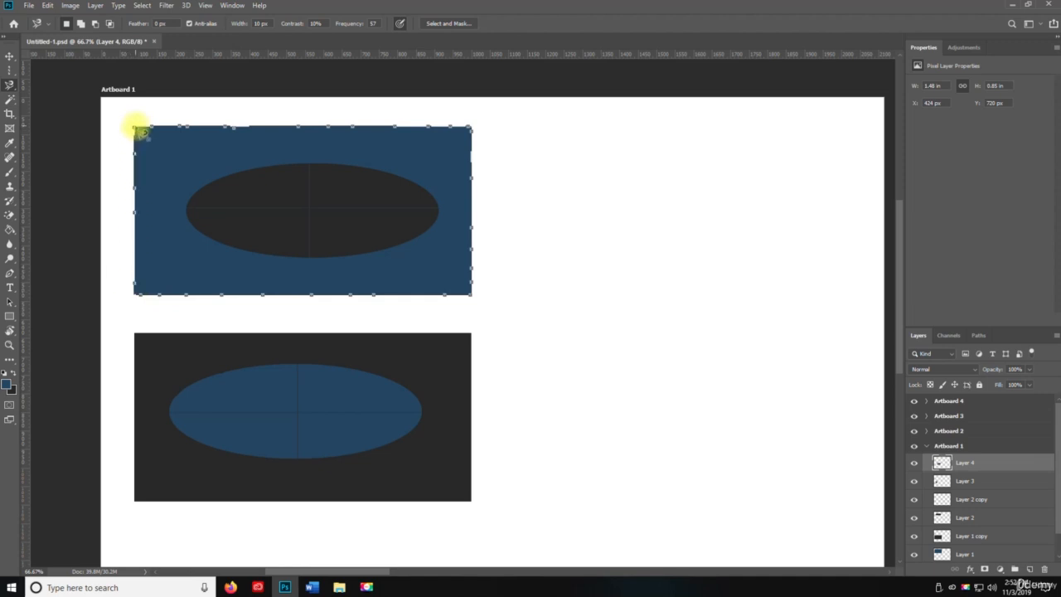
left_click(139, 131)
key("ctrl+d")
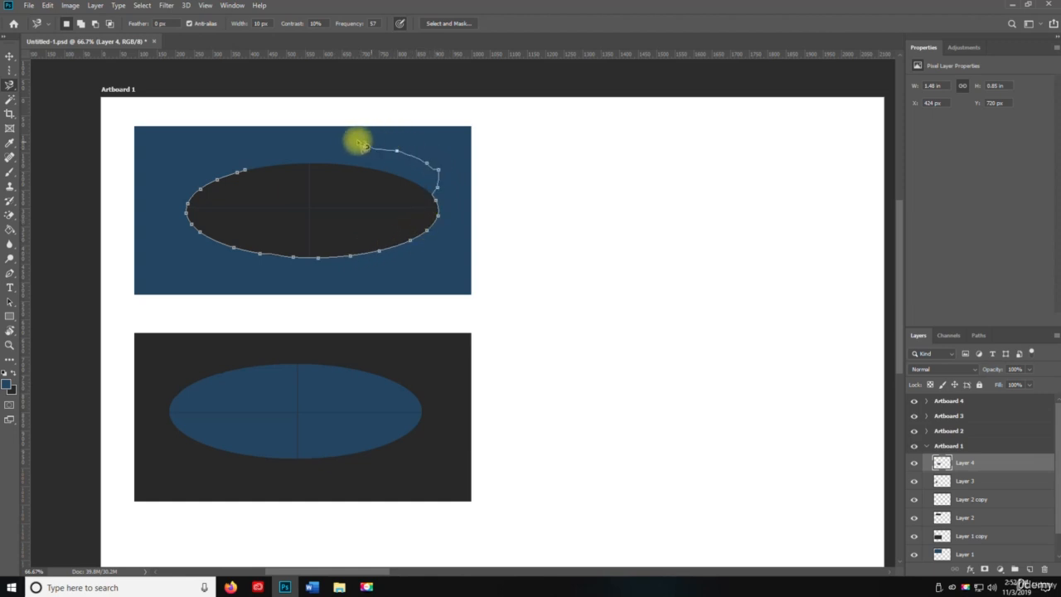
left_click(249, 171)
key("ctrl+d")
Step: Retrace the dark ellipse's edge counterclockwise from near its top with the Magnetic Lasso, close the selection and deselect it
key("z")
left_click(315, 208)
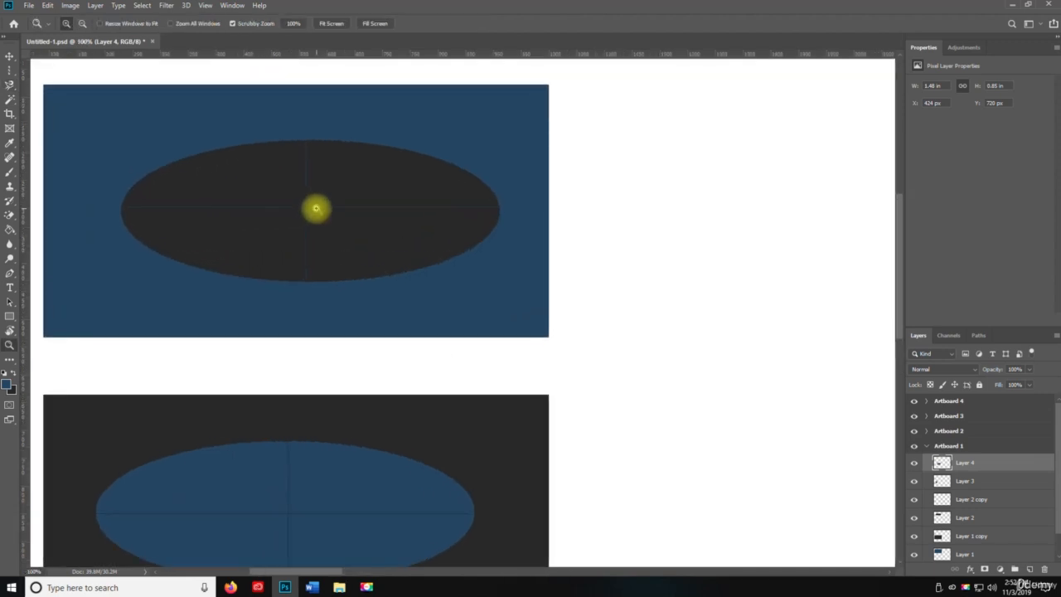
left_click(315, 208)
left_click(309, 211, "alt")
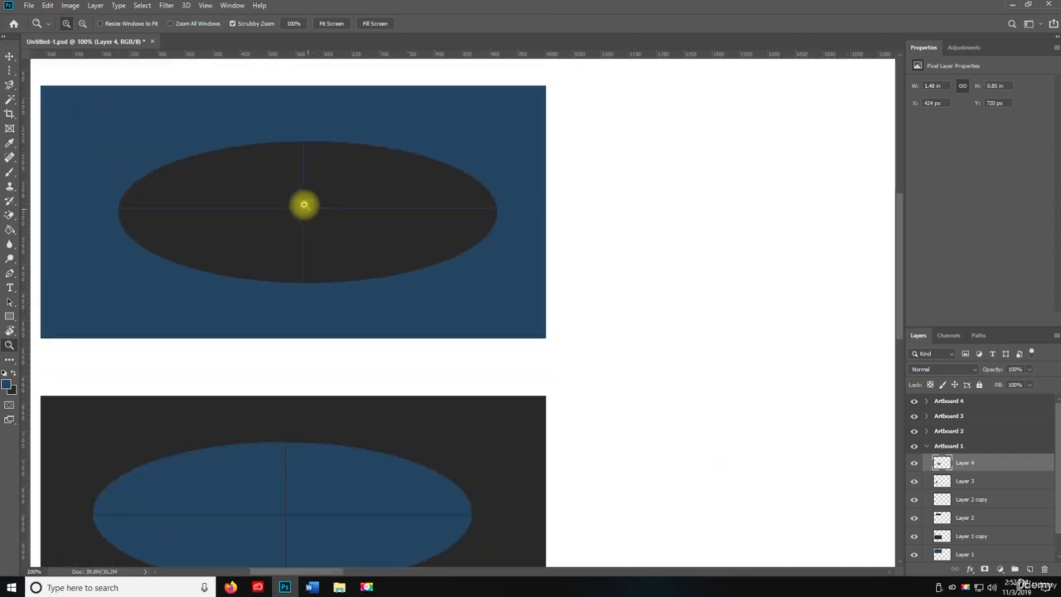
left_click(9, 87)
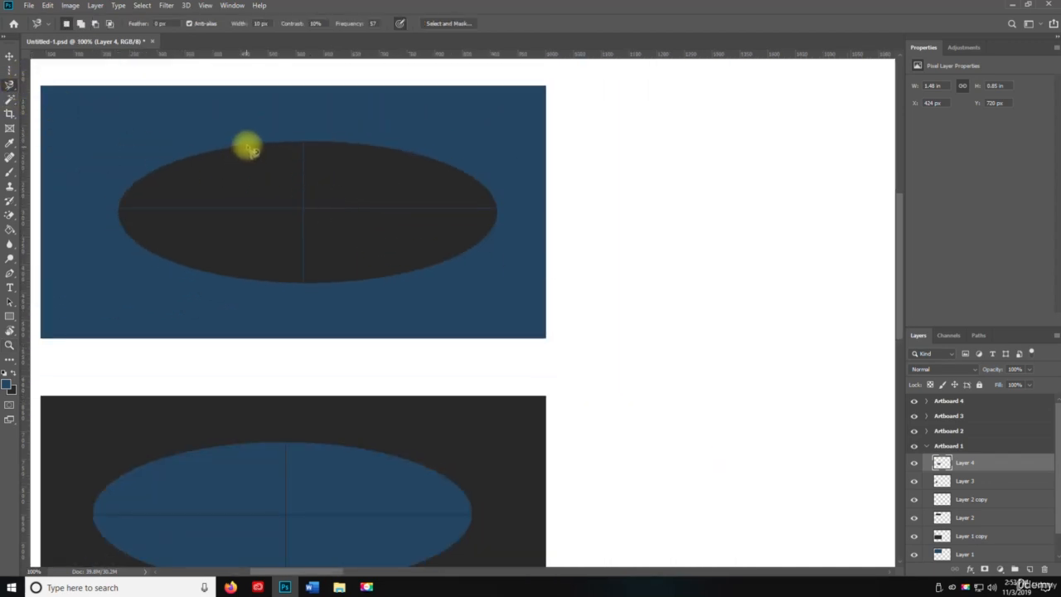
left_click(279, 143)
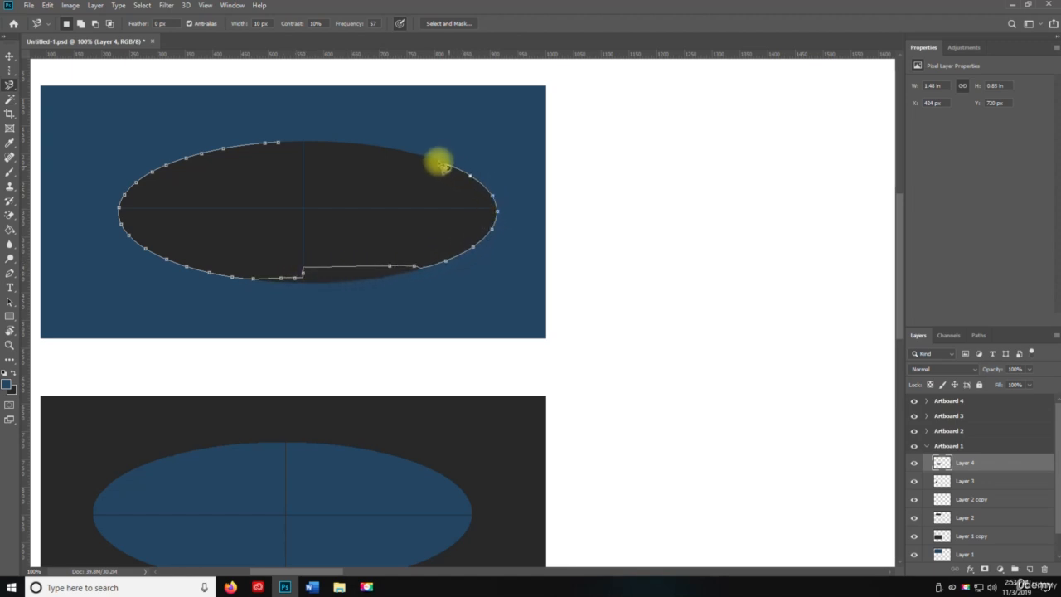
left_click(282, 147)
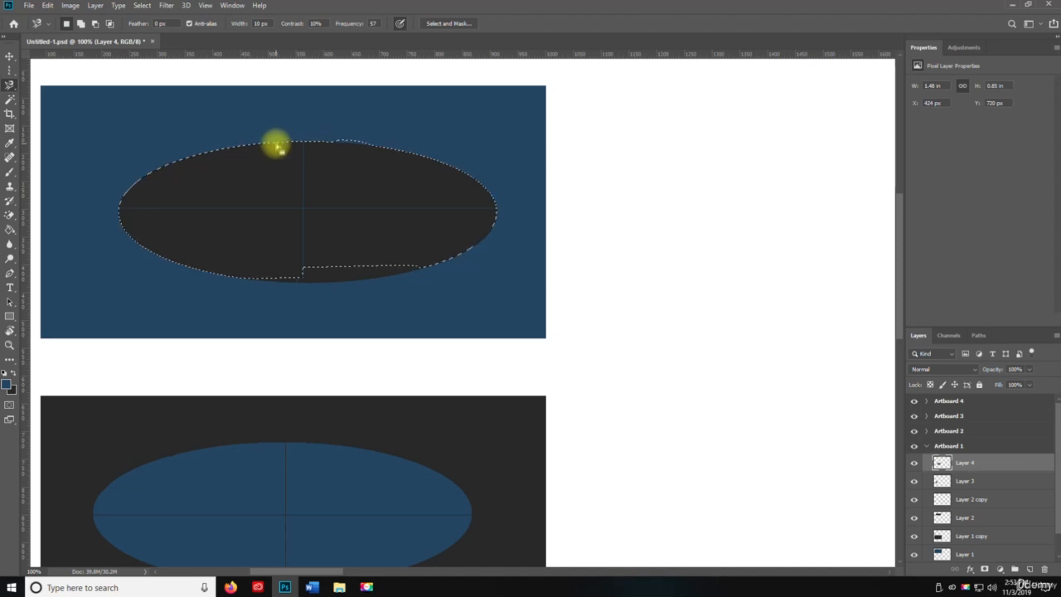
key("ctrl+d")
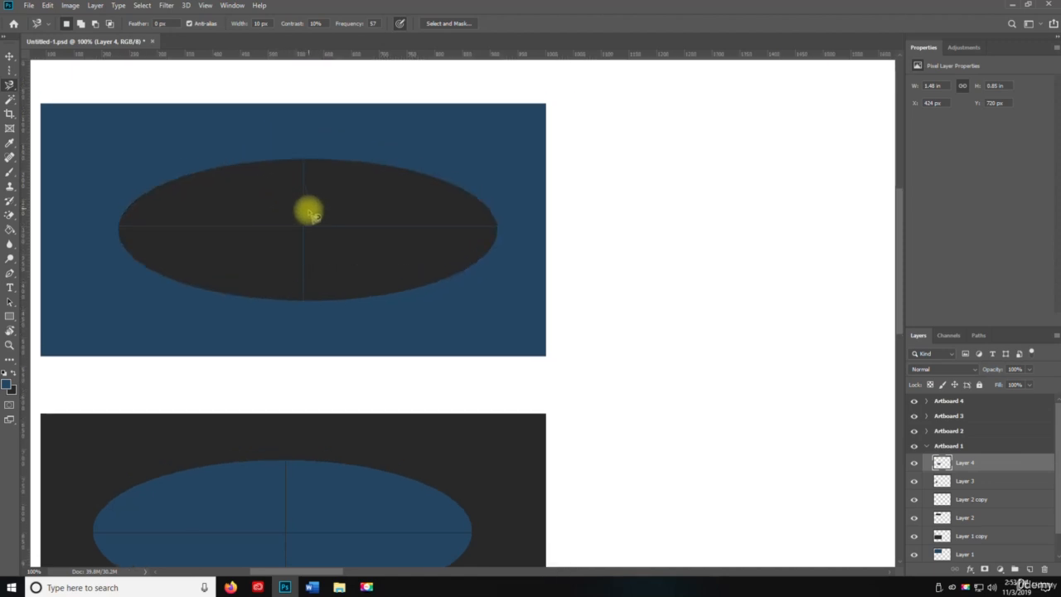
Step: Make another Magnetic Lasso selection around the dark ellipse at close-up magnification, starting where its vertical line meets the top edge, and deselect
key("z")
scroll(328, 252, "up", 1)
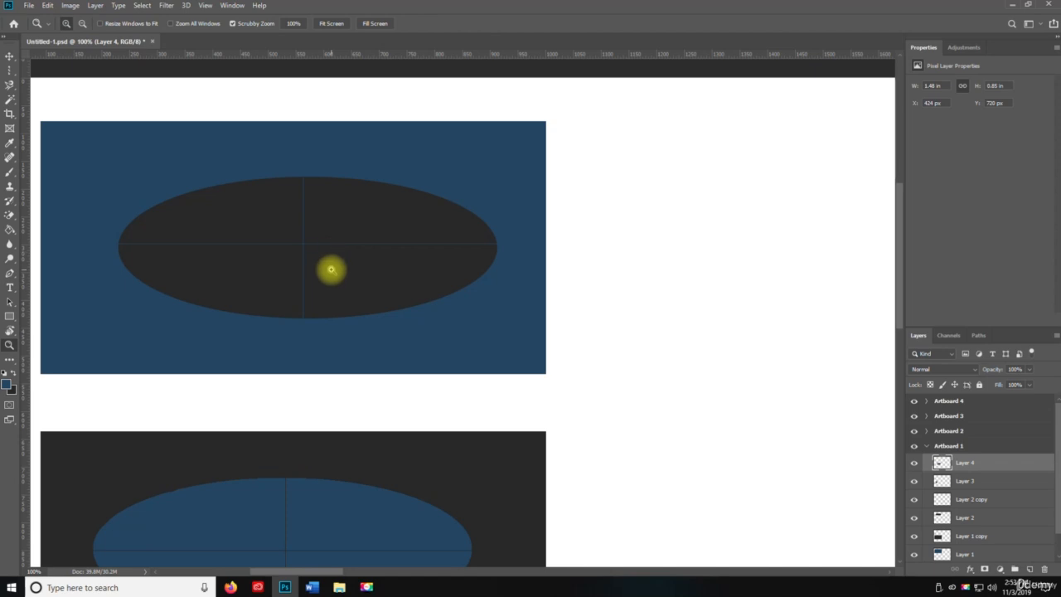
scroll(329, 259, "down", 1)
left_click(329, 259)
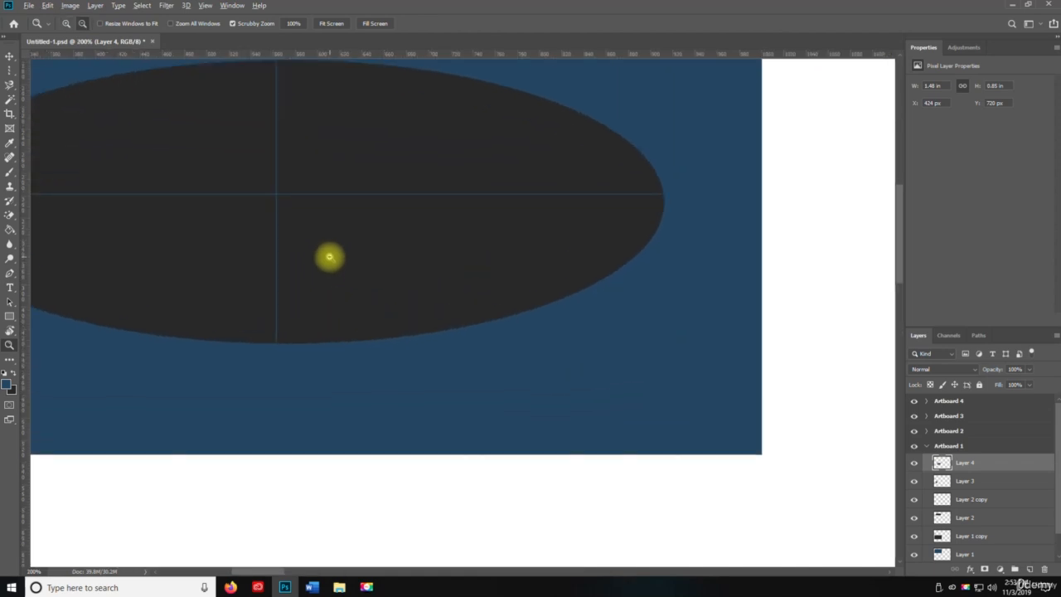
left_click_drag(329, 257, 523, 354)
key("space")
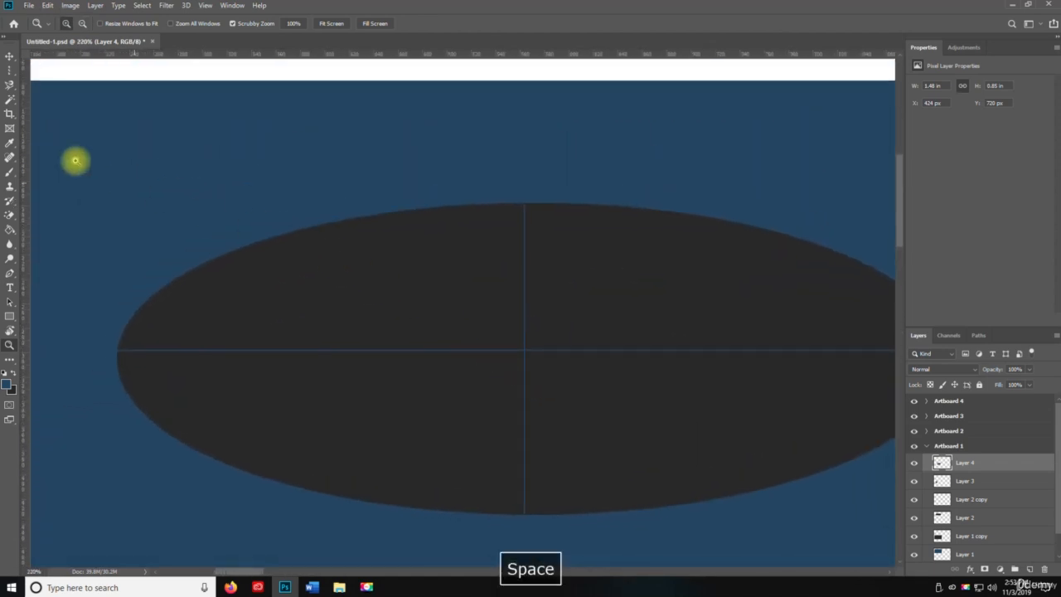
left_click(10, 86)
left_click(521, 203)
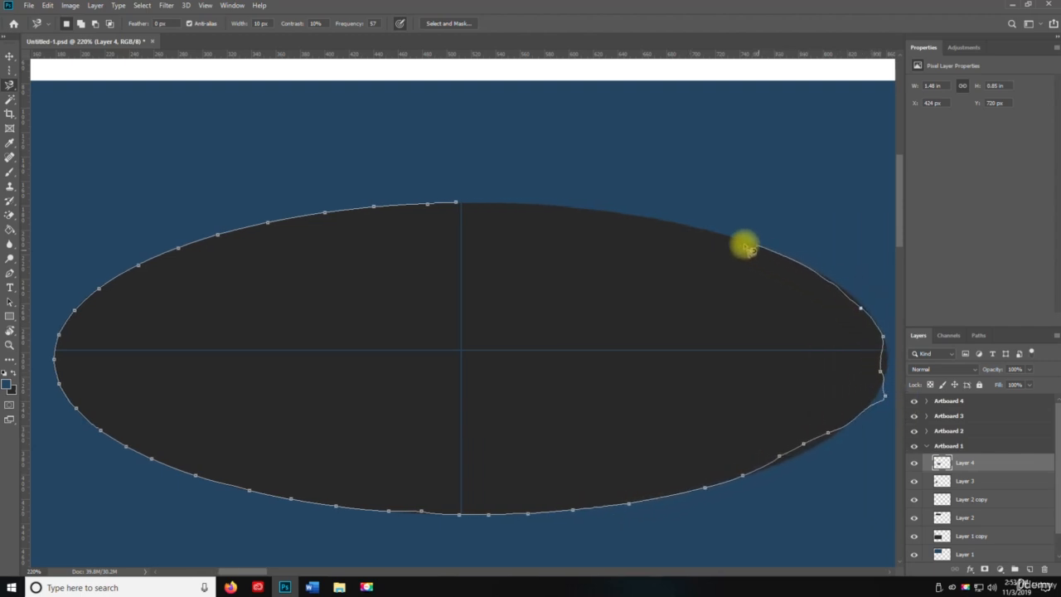
left_click(463, 202)
key("ctrl+d")
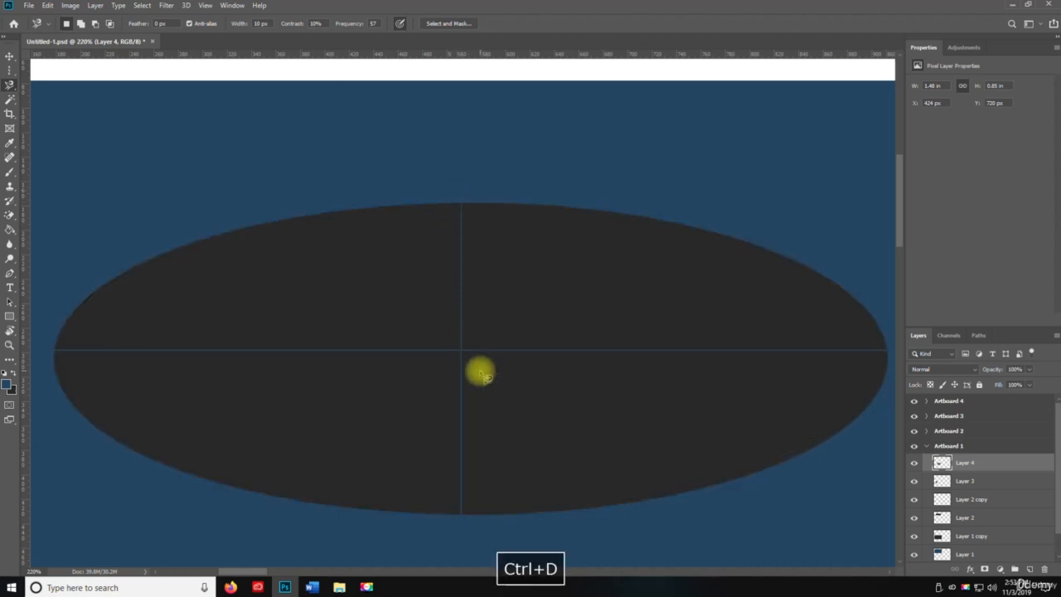